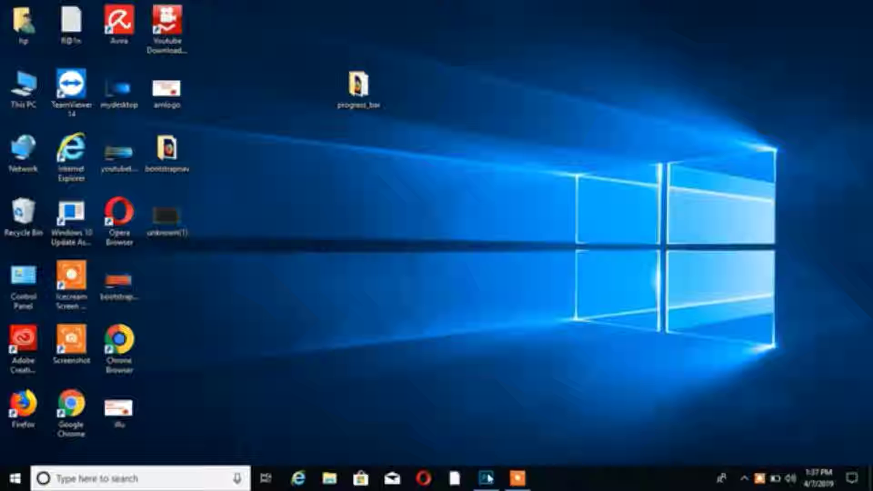
Bring Photoshop forward, pick the Type tool and unlock the Background as Layer 0.
{"action": "left_click", "coordinate": [486, 478]}
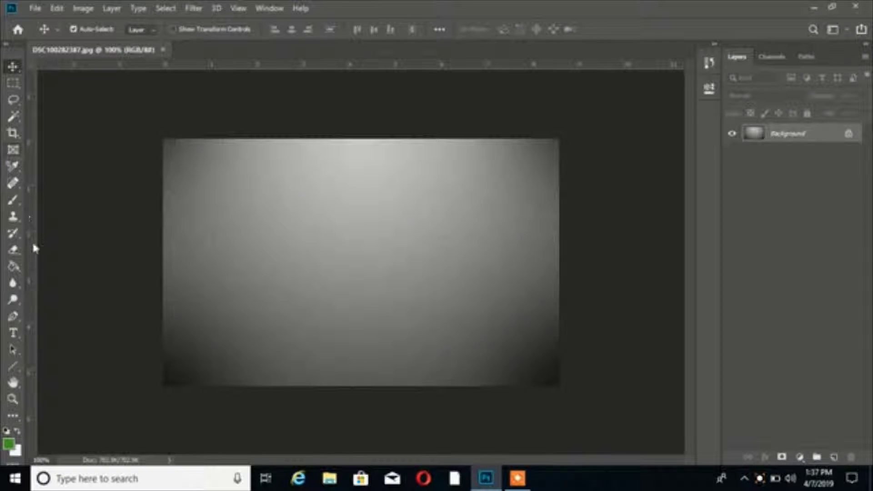
{"action": "left_click", "coordinate": [13, 333]}
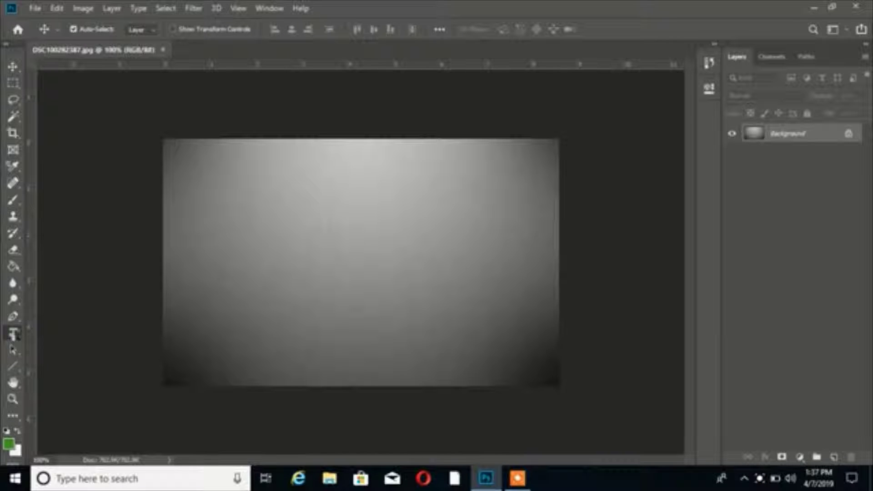
{"action": "double_click", "coordinate": [821, 137]}
{"action": "left_click", "coordinate": [540, 127]}
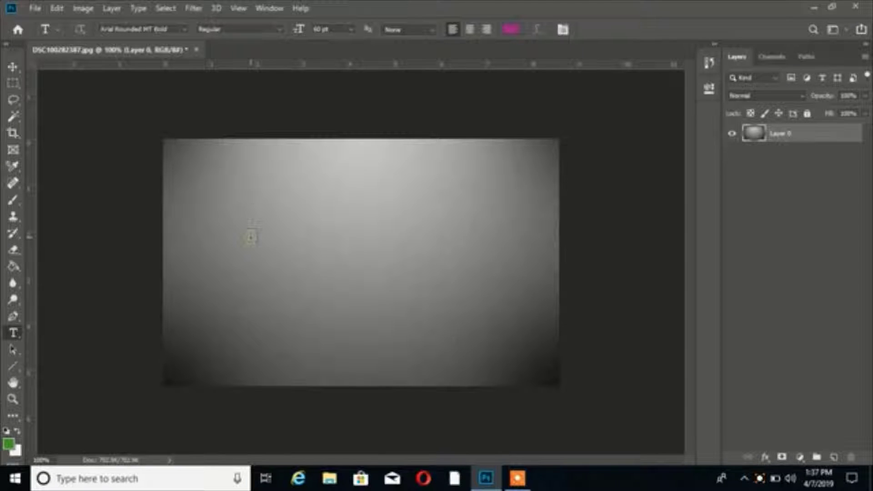
Type 'Webtechut' on the wall image as a new text layer and commit it.
{"action": "left_click", "coordinate": [250, 237]}
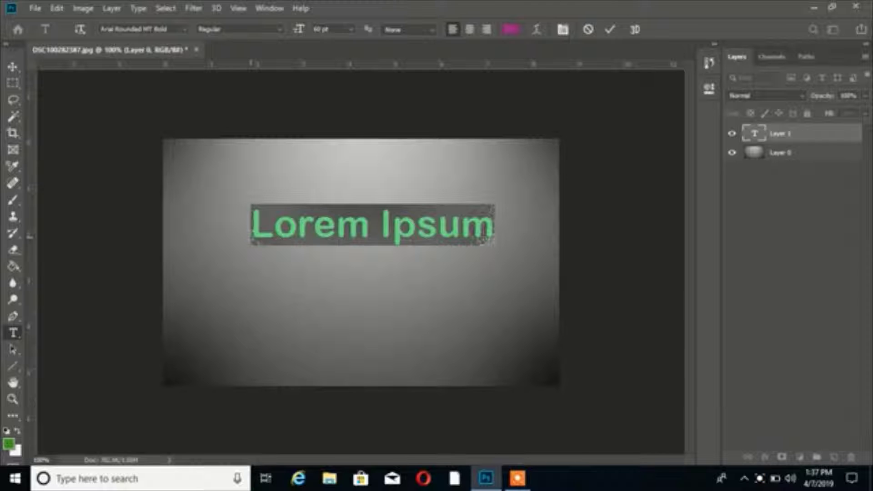
{"action": "type", "text": "Web"}
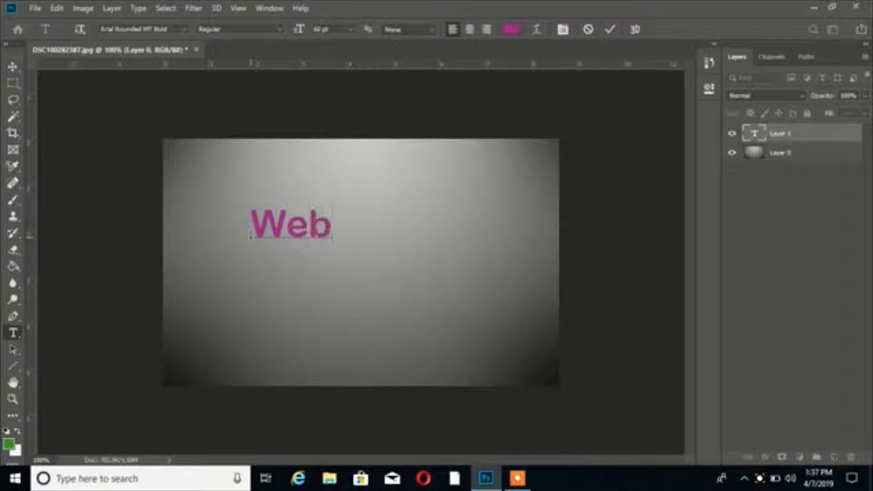
{"action": "type", "text": "techu"}
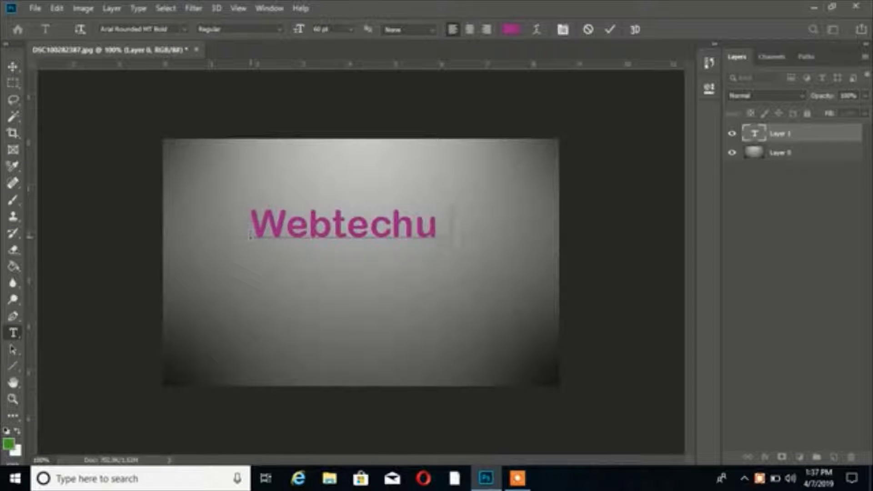
{"action": "type", "text": "t"}
{"action": "left_click", "coordinate": [13, 67]}
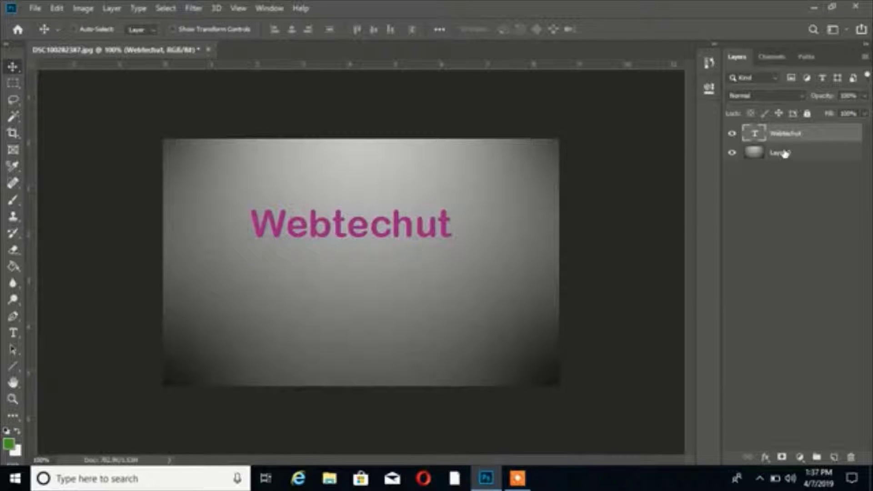
Align Webtechut to Layer 0's horizontal and vertical centres, then reselect only Webtechut.
{"action": "left_click", "coordinate": [785, 154], "text": "shift"}
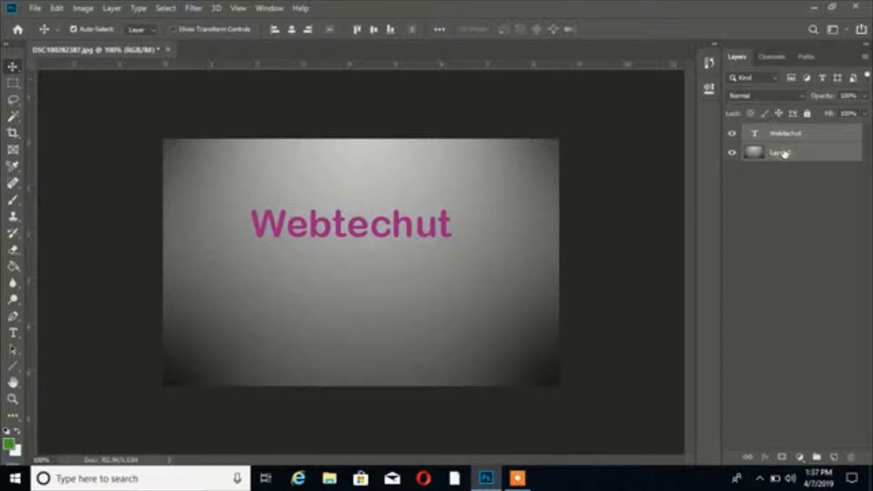
{"action": "left_click", "coordinate": [292, 30]}
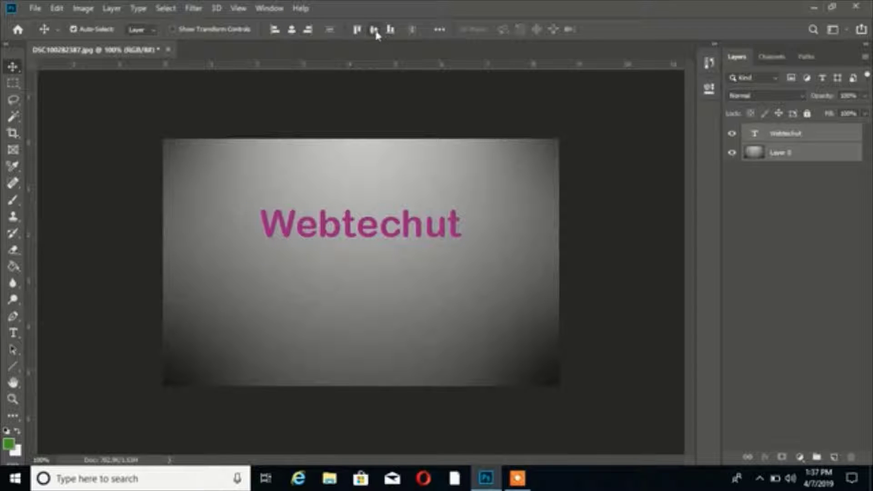
{"action": "left_click", "coordinate": [374, 30]}
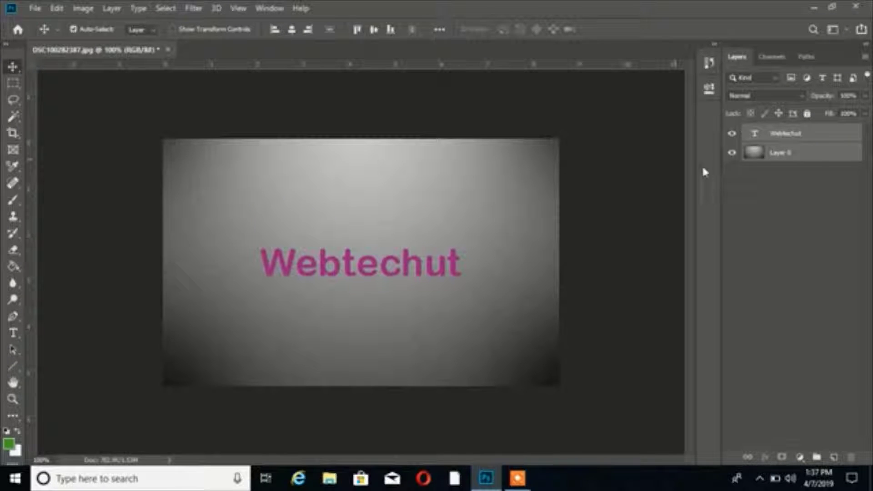
{"action": "left_click", "coordinate": [782, 134]}
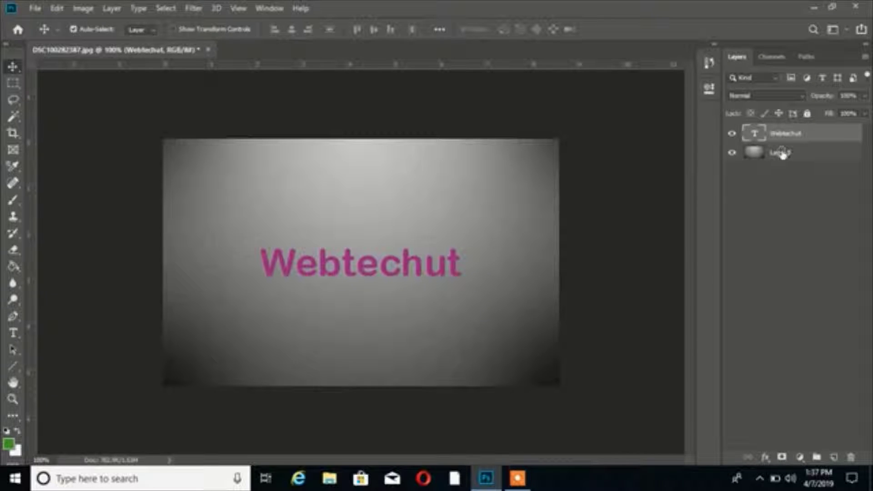
{"action": "left_click", "coordinate": [782, 155]}
Convert Webtechut into a 3D extrusion in the 3D workspace and reselect Layer 0.
{"action": "right_click", "coordinate": [783, 137]}
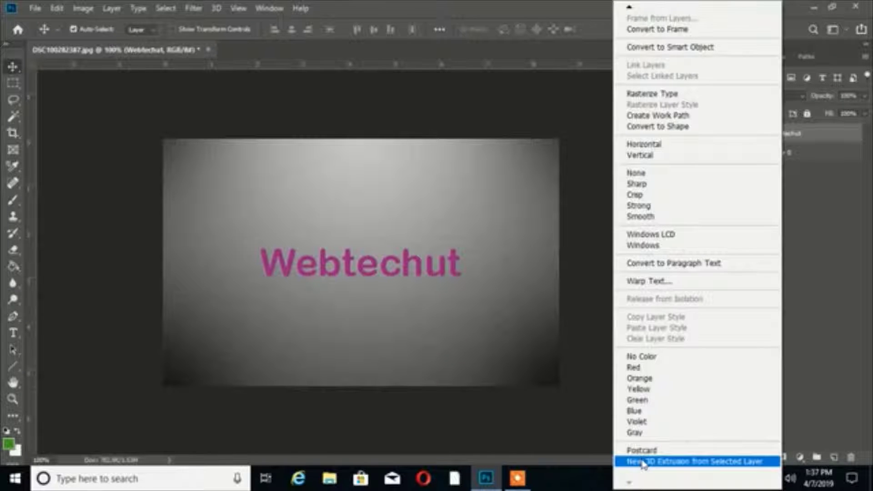
{"action": "left_click", "coordinate": [642, 462]}
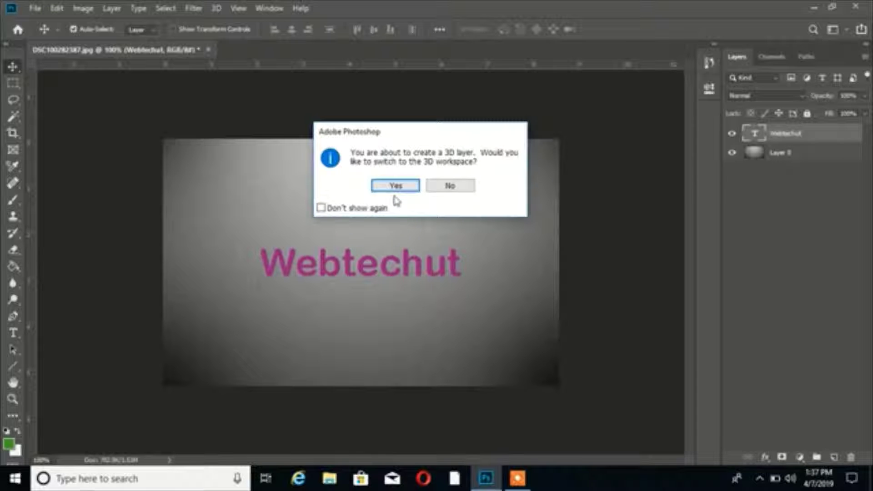
{"action": "left_click", "coordinate": [396, 186]}
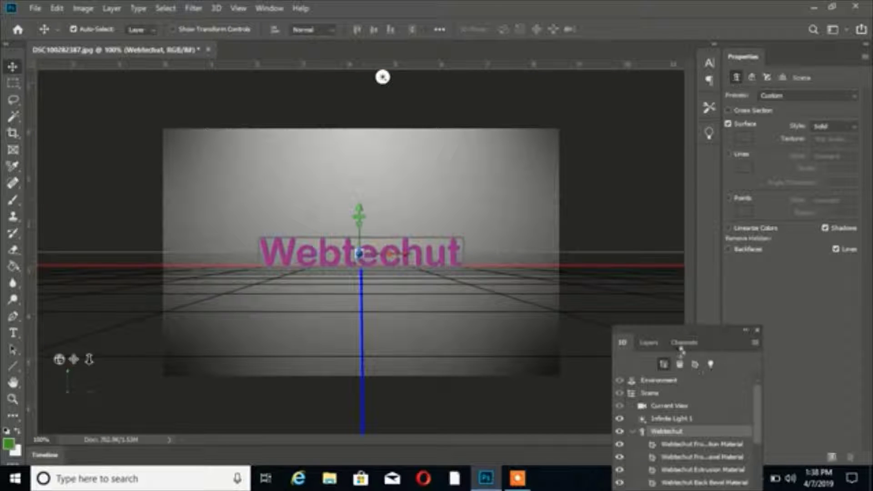
{"action": "left_click", "coordinate": [651, 342]}
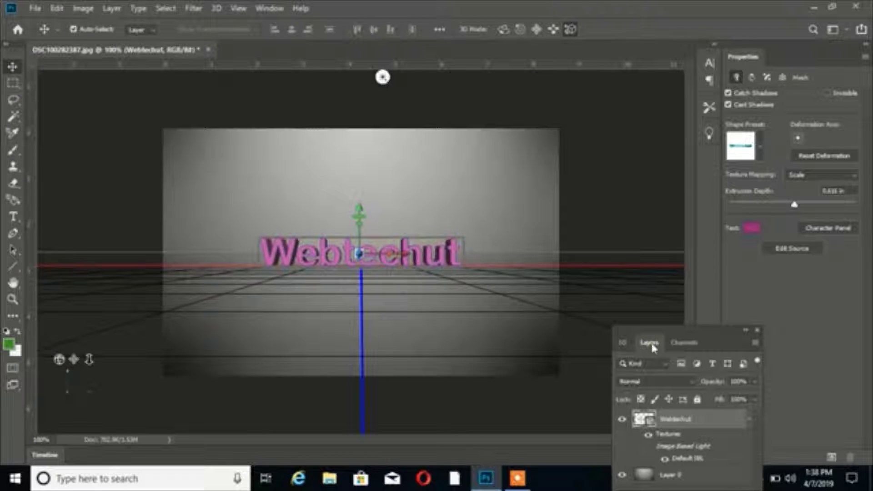
{"action": "left_click", "coordinate": [667, 476]}
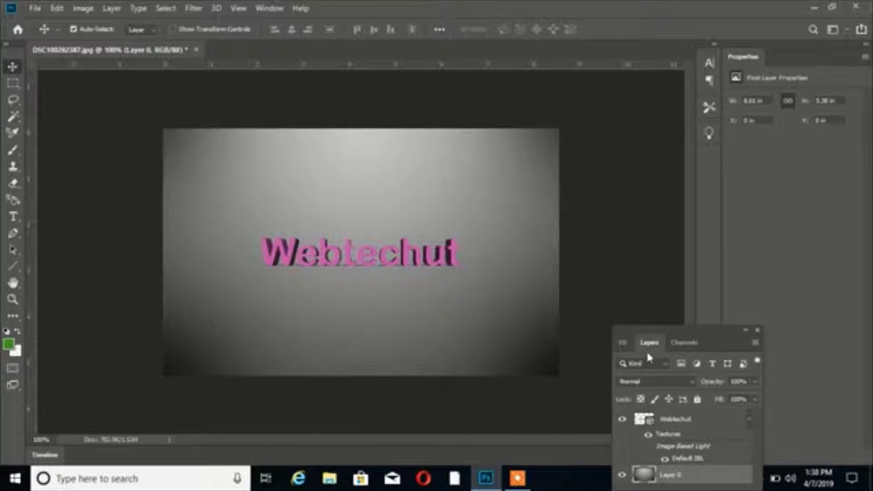
Make Layer 0 a 3D postcard, merge it with Webtechut, and select Current View.
{"action": "right_click", "coordinate": [683, 478]}
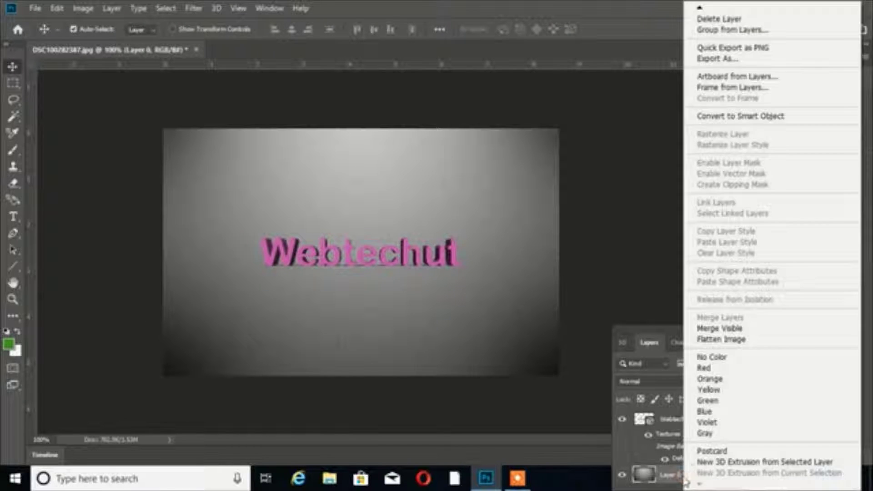
{"action": "left_click", "coordinate": [712, 452]}
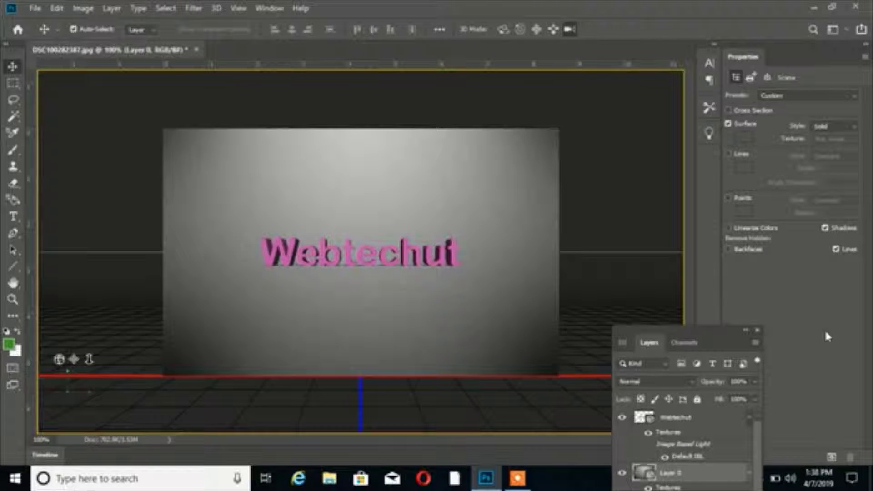
{"action": "left_click", "coordinate": [677, 418], "text": "shift"}
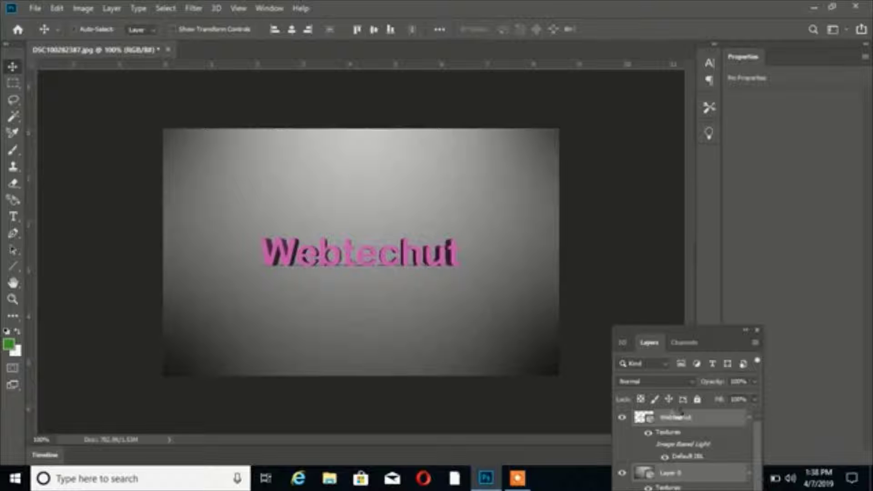
{"action": "key", "text": "ctrl+e"}
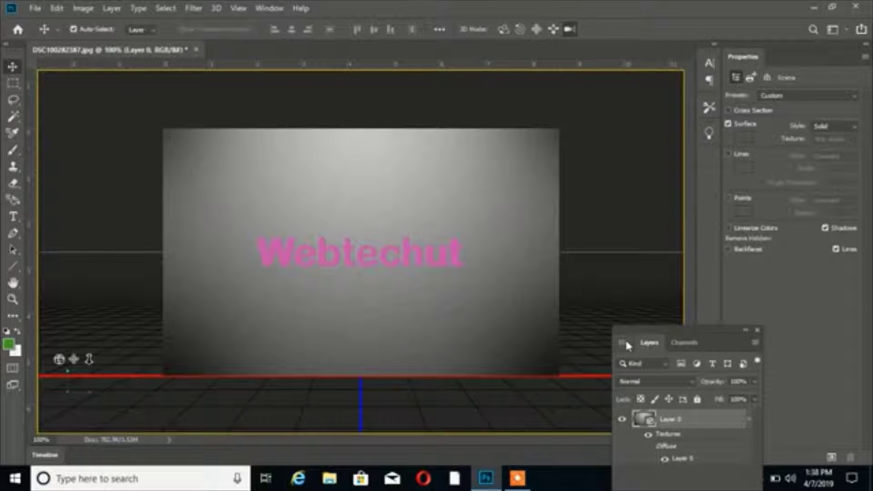
{"action": "left_click", "coordinate": [623, 342]}
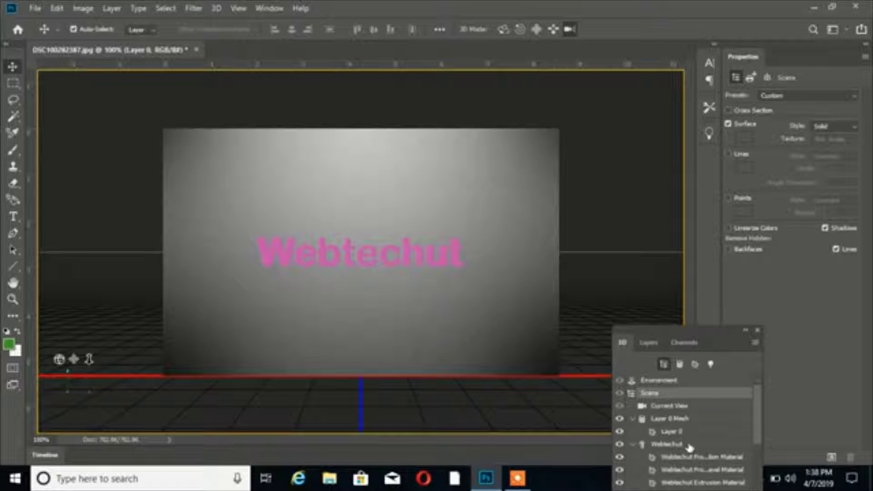
{"action": "left_click", "coordinate": [676, 409]}
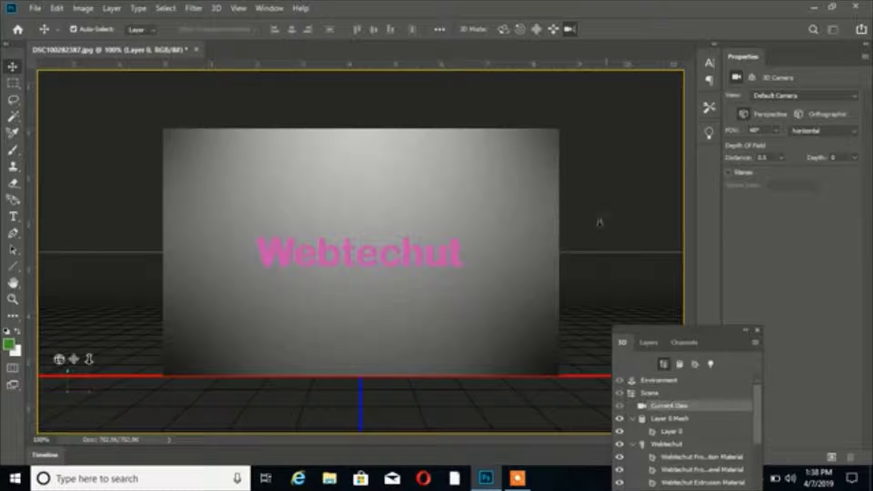
Orbit the 3D camera to tilt the scene, then pan to reposition the wall card.
{"action": "left_click", "coordinate": [505, 26]}
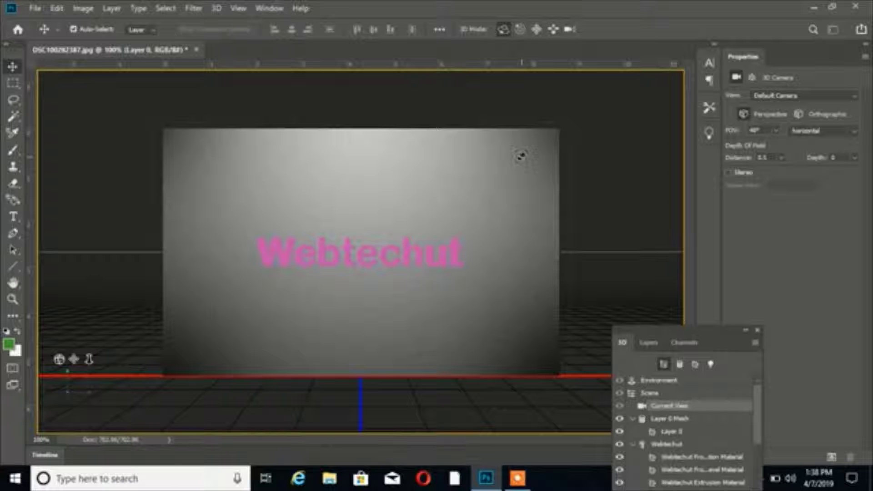
{"action": "mouse_move", "coordinate": [521, 156]}
{"action": "left_mouse_down"}
{"action": "mouse_move", "coordinate": [540, 154]}
{"action": "mouse_move", "coordinate": [544, 143]}
{"action": "mouse_move", "coordinate": [549, 163]}
{"action": "mouse_move", "coordinate": [548, 150]}
{"action": "left_mouse_up"}
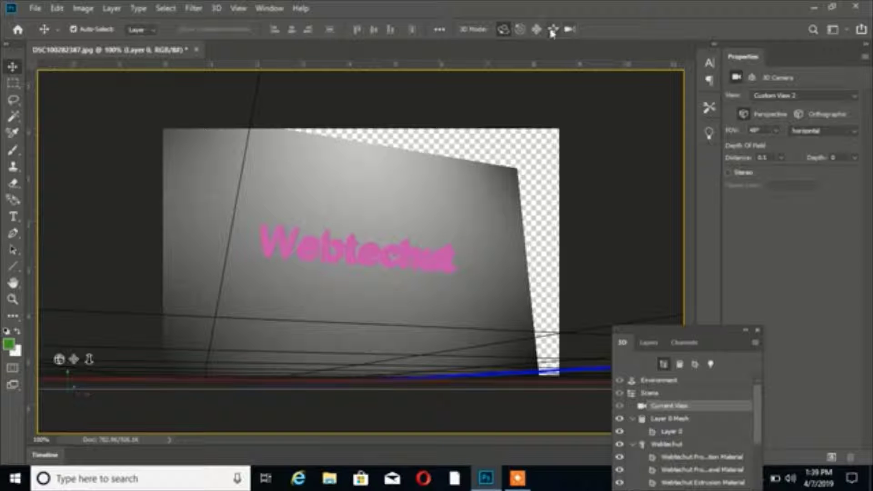
{"action": "left_click", "coordinate": [538, 29]}
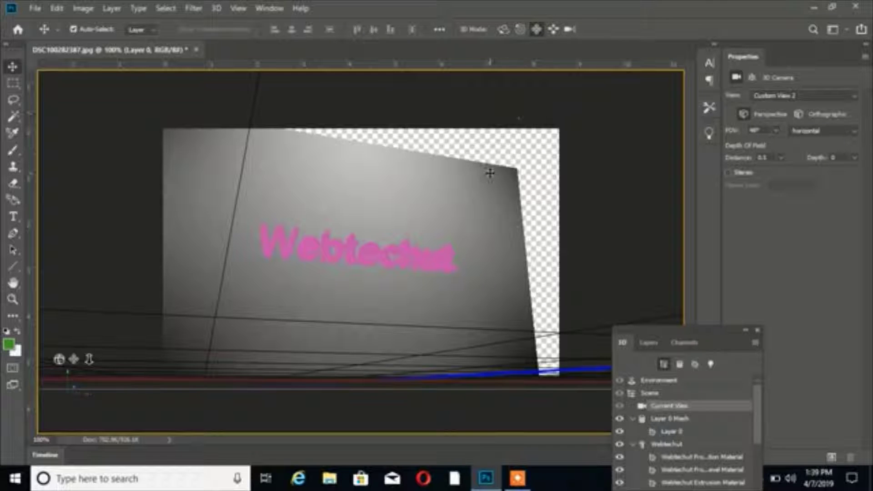
{"action": "left_click_drag", "start_coordinate": [494, 172], "coordinate": [514, 172]}
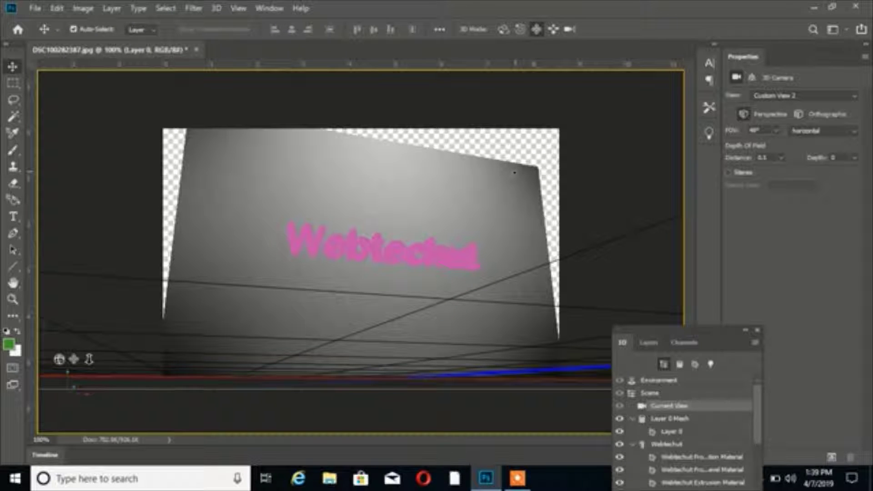
{"action": "left_click_drag", "start_coordinate": [515, 172], "coordinate": [493, 174]}
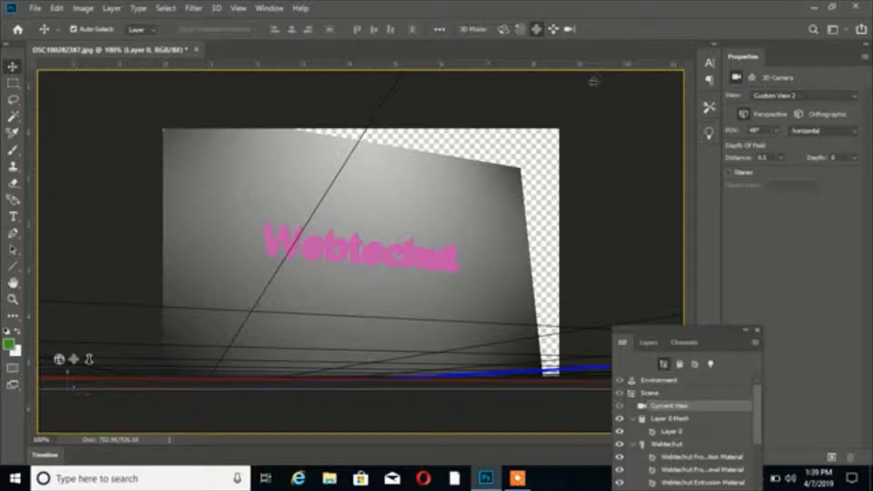
Cut Webtechut's extrusion depth to about 0.011 in, then show the Current View camera.
{"action": "left_click", "coordinate": [676, 446]}
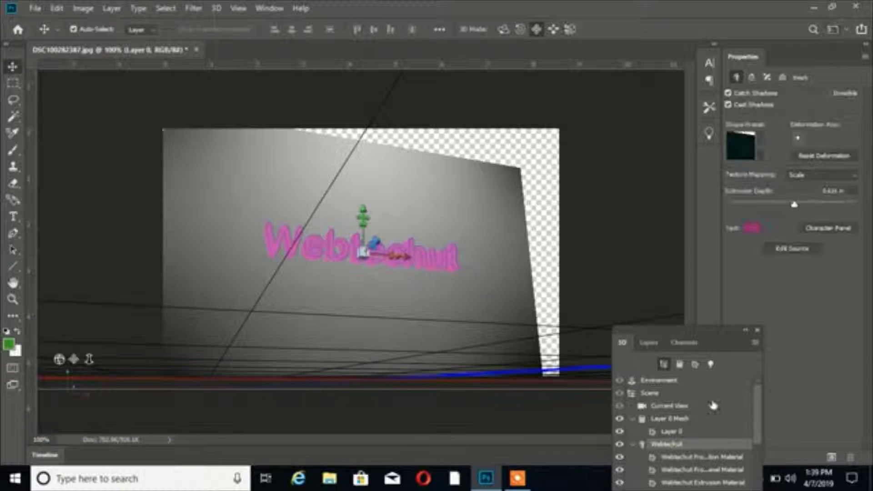
{"action": "left_click_drag", "start_coordinate": [795, 205], "coordinate": [793, 209]}
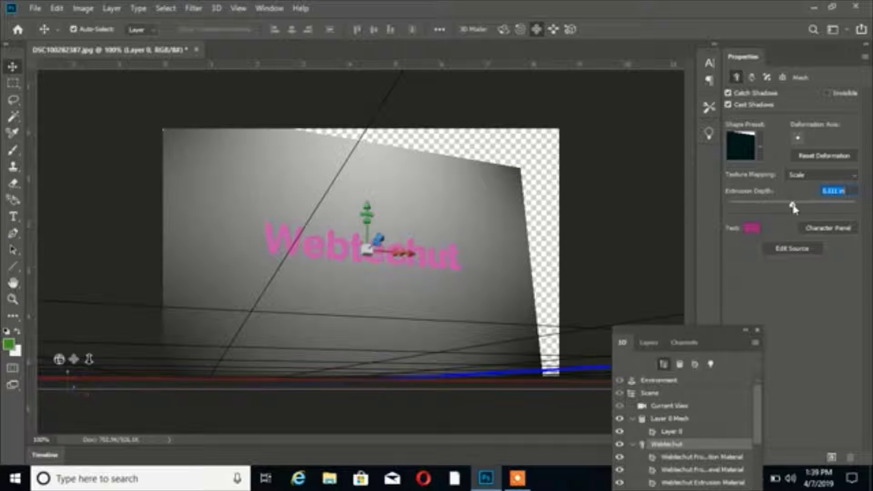
{"action": "left_click", "coordinate": [668, 406]}
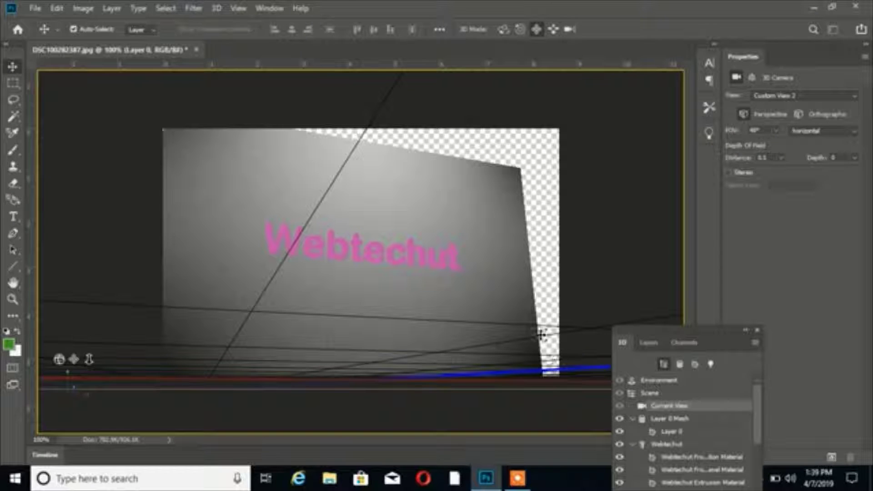
Slide and orbit the 3D camera so the wall faces front at a tilt.
{"action": "left_click", "coordinate": [570, 29]}
{"action": "mouse_move", "coordinate": [520, 186]}
{"action": "left_mouse_down"}
{"action": "mouse_move", "coordinate": [568, 139]}
{"action": "mouse_move", "coordinate": [559, 159]}
{"action": "left_mouse_up"}
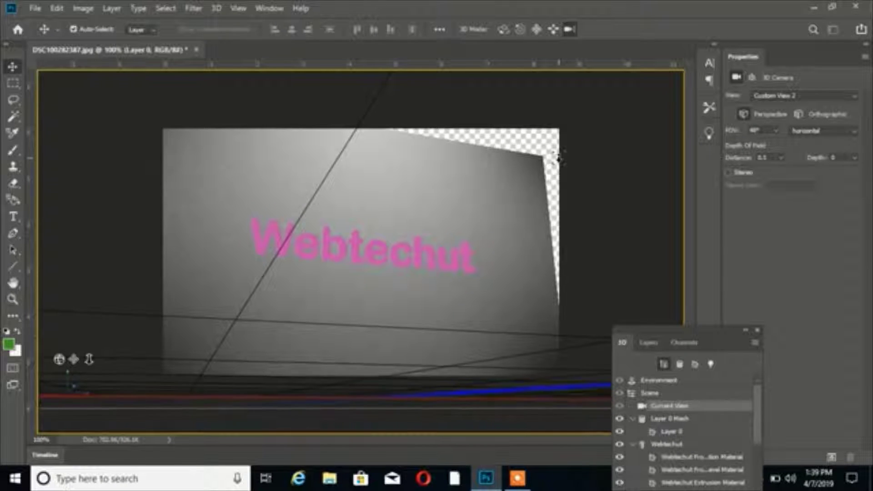
{"action": "left_click", "coordinate": [504, 29]}
{"action": "mouse_move", "coordinate": [551, 147]}
{"action": "left_mouse_down"}
{"action": "mouse_move", "coordinate": [544, 153]}
{"action": "mouse_move", "coordinate": [579, 161]}
{"action": "left_mouse_up"}
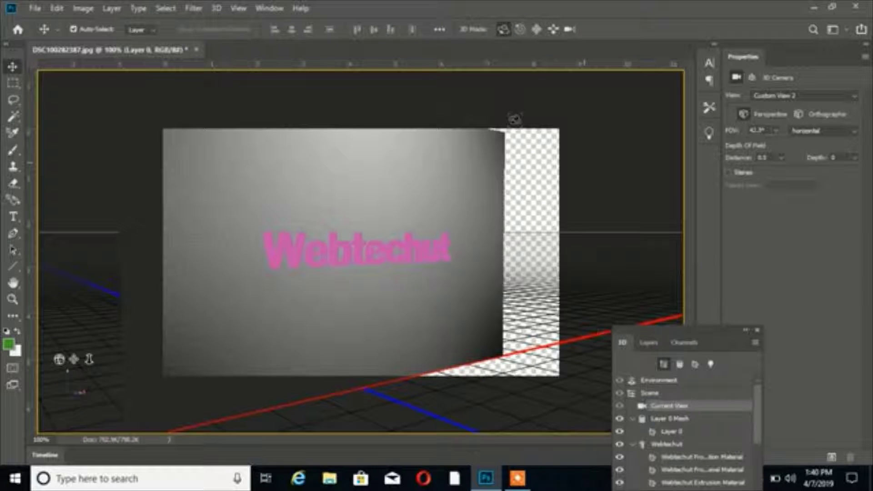
{"action": "left_click_drag", "start_coordinate": [515, 119], "coordinate": [507, 108]}
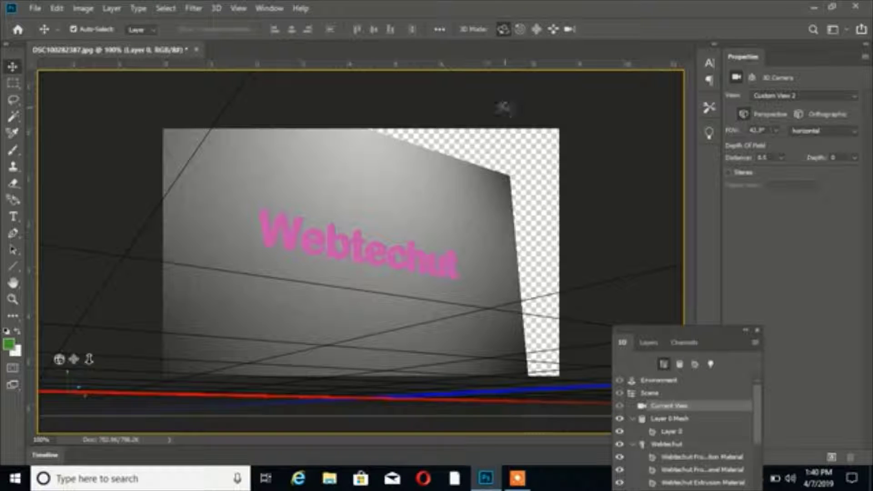
Dolly the camera closer to enlarge the text and fine-tune the angle.
{"action": "left_click", "coordinate": [569, 29]}
{"action": "left_click_drag", "start_coordinate": [500, 202], "coordinate": [574, 176]}
{"action": "left_click_drag", "start_coordinate": [585, 161], "coordinate": [587, 158]}
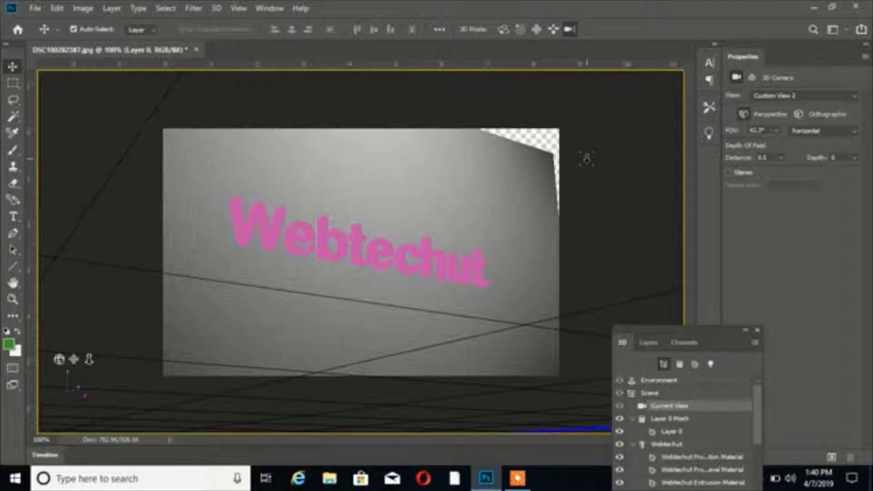
{"action": "left_click_drag", "start_coordinate": [586, 158], "coordinate": [583, 159]}
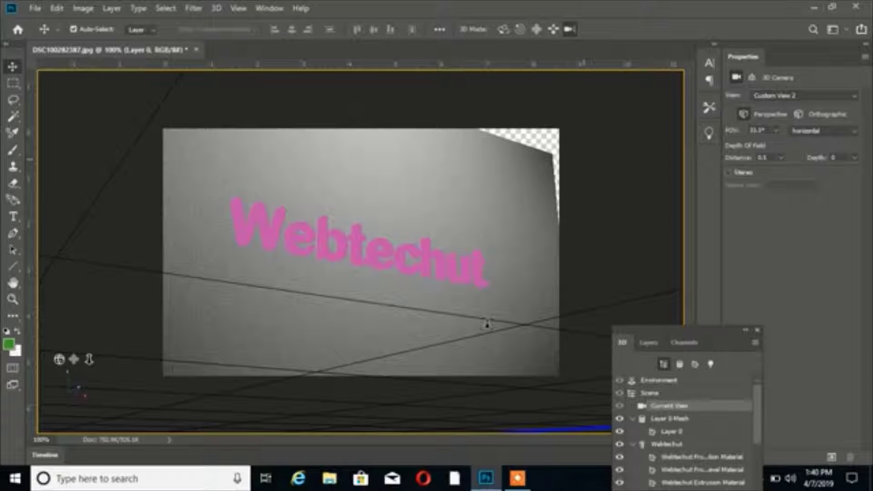
Inspect Webtechut's Front Inflation Material, then show the whole Scene's render settings.
{"action": "left_click", "coordinate": [668, 444]}
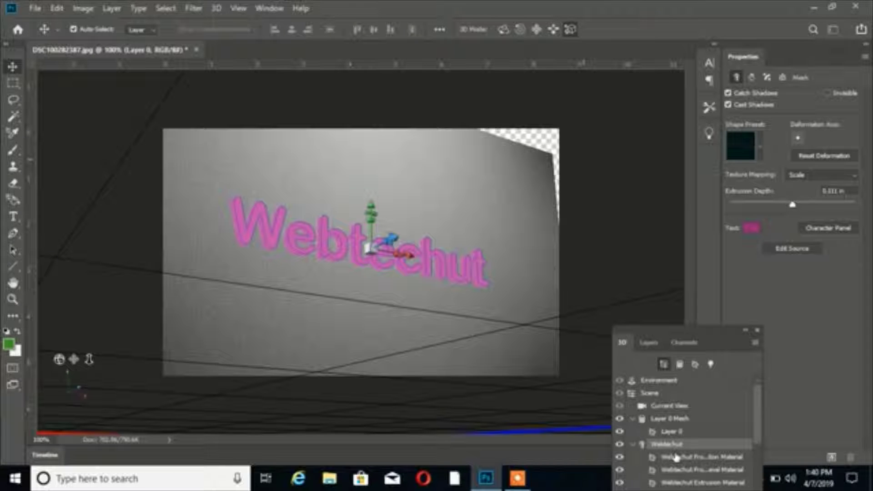
{"action": "left_click", "coordinate": [676, 457]}
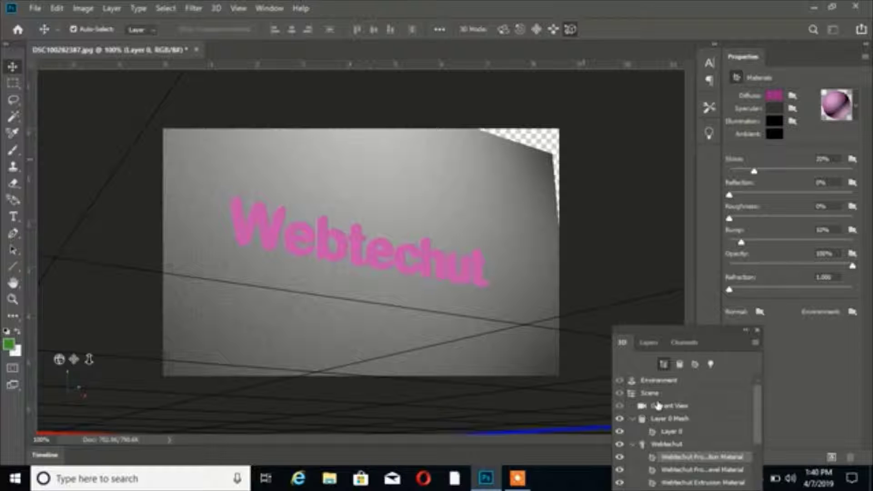
{"action": "left_click", "coordinate": [671, 444]}
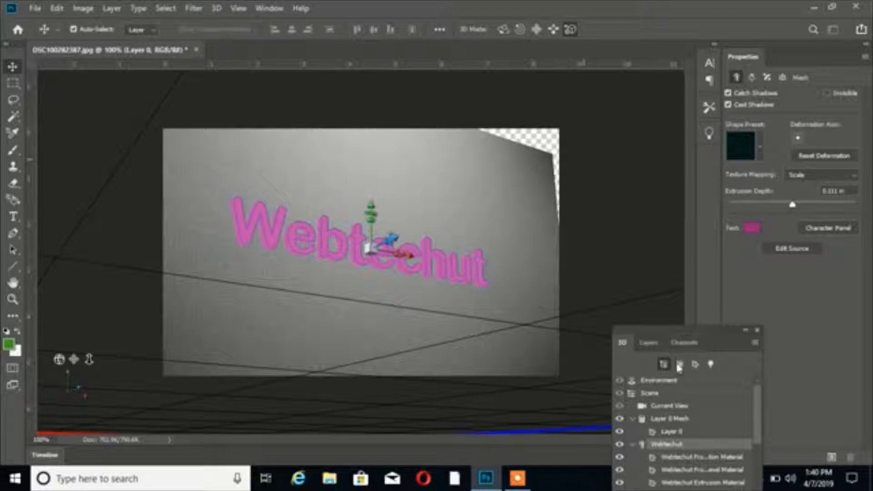
{"action": "left_click", "coordinate": [652, 394]}
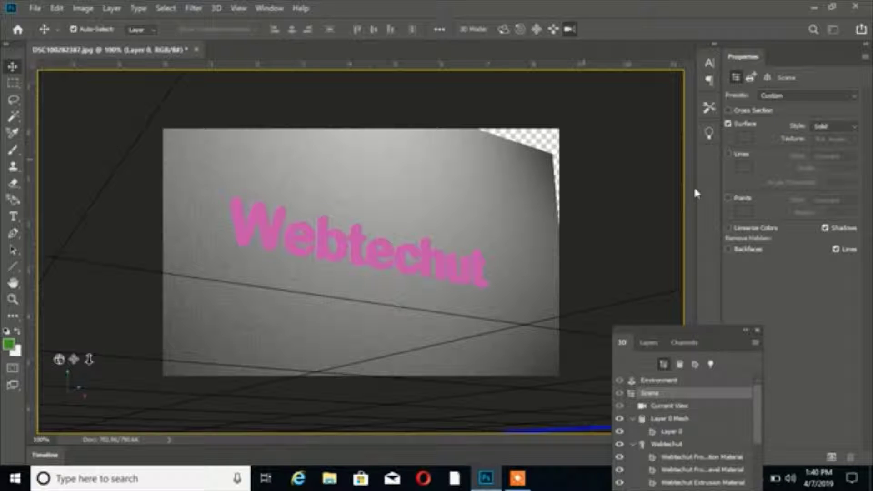
Leave the render preset at Custom and return to the Current View camera in Roll mode.
{"action": "left_click", "coordinate": [799, 96]}
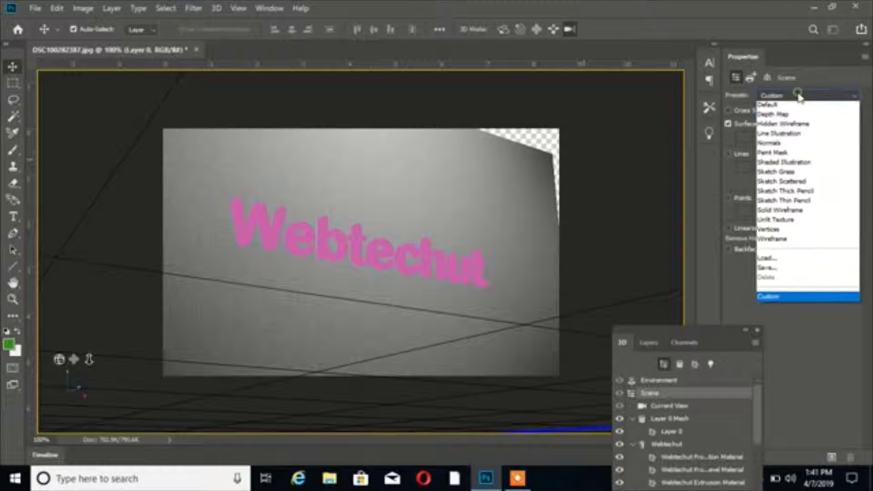
{"action": "left_click", "coordinate": [626, 239]}
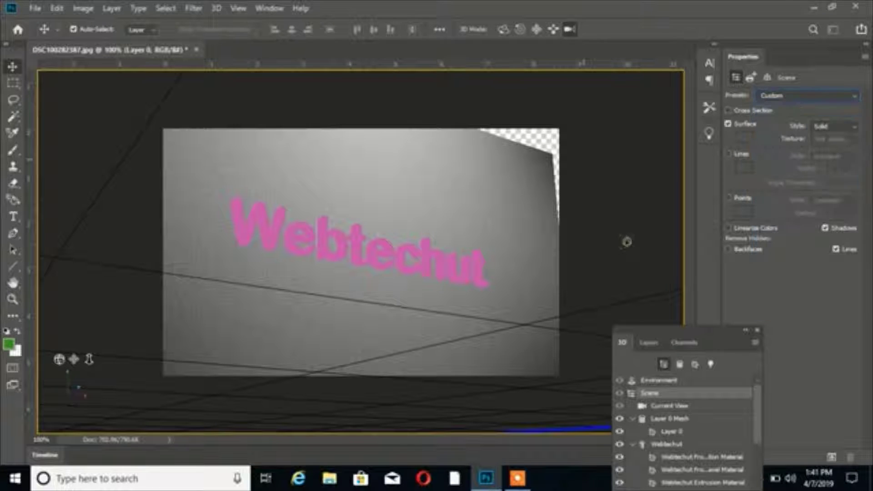
{"action": "left_click", "coordinate": [677, 406]}
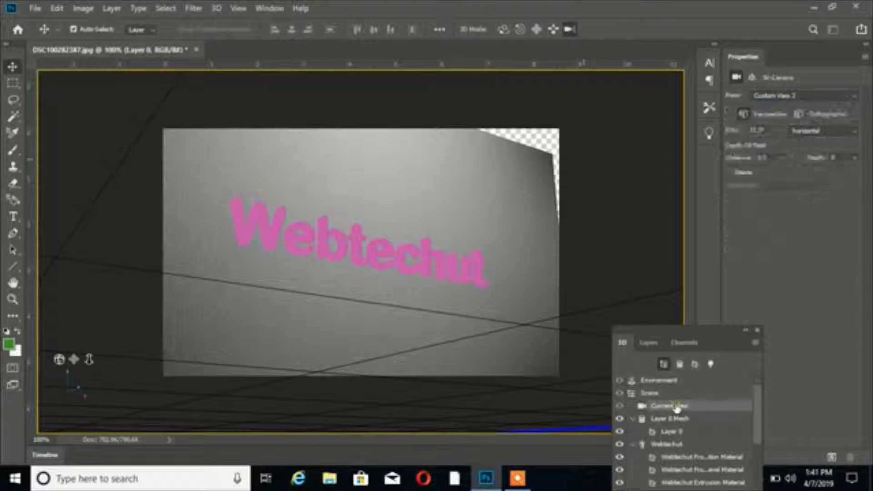
{"action": "left_click", "coordinate": [677, 444]}
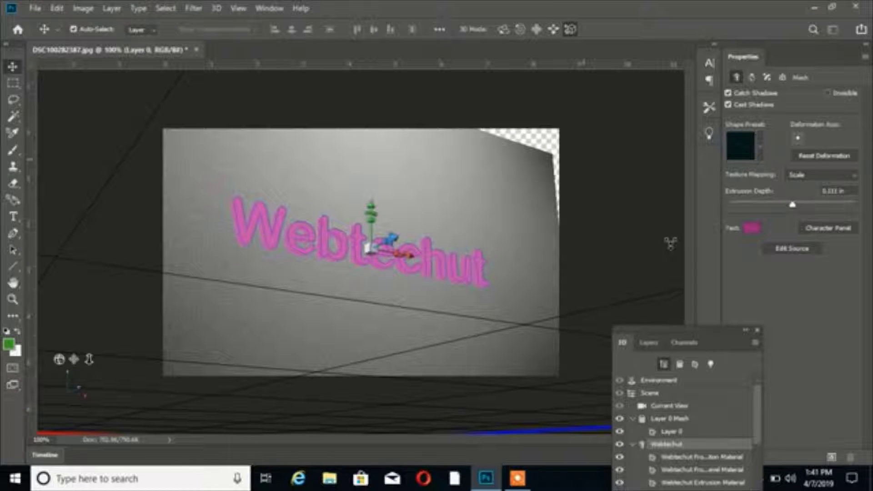
{"action": "left_click", "coordinate": [661, 407]}
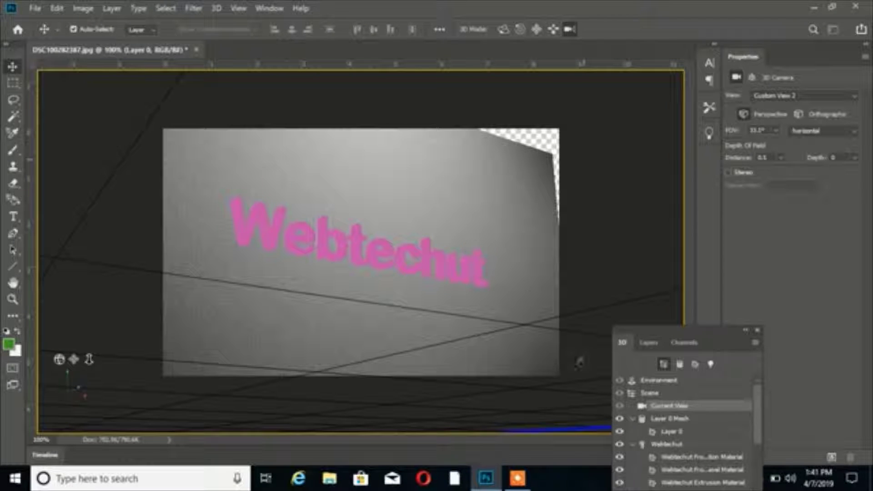
{"action": "left_click", "coordinate": [688, 447]}
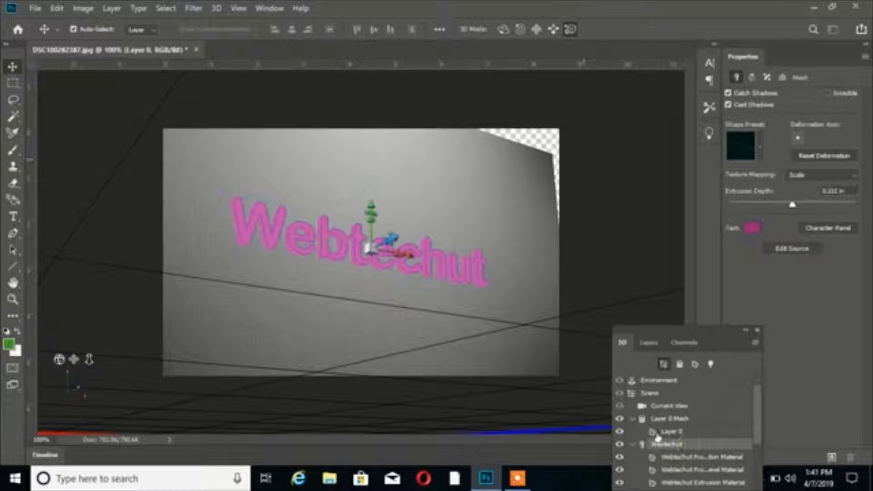
{"action": "left_click", "coordinate": [680, 409]}
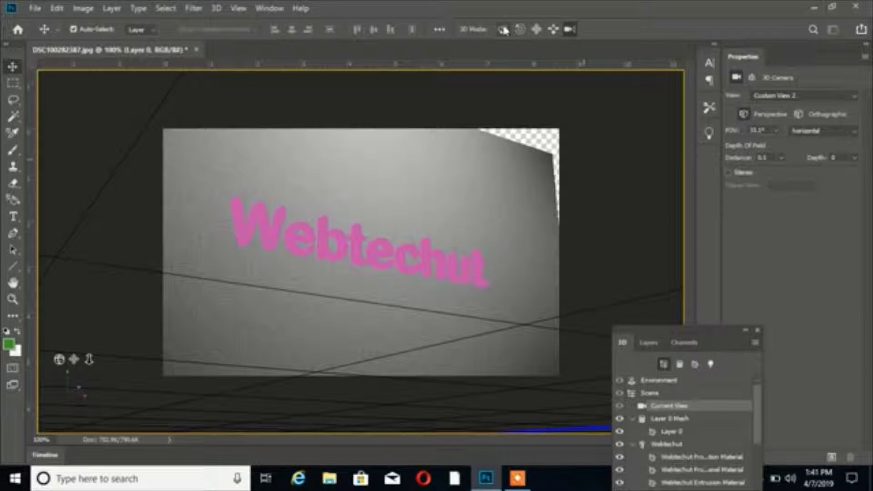
{"action": "left_click", "coordinate": [519, 29]}
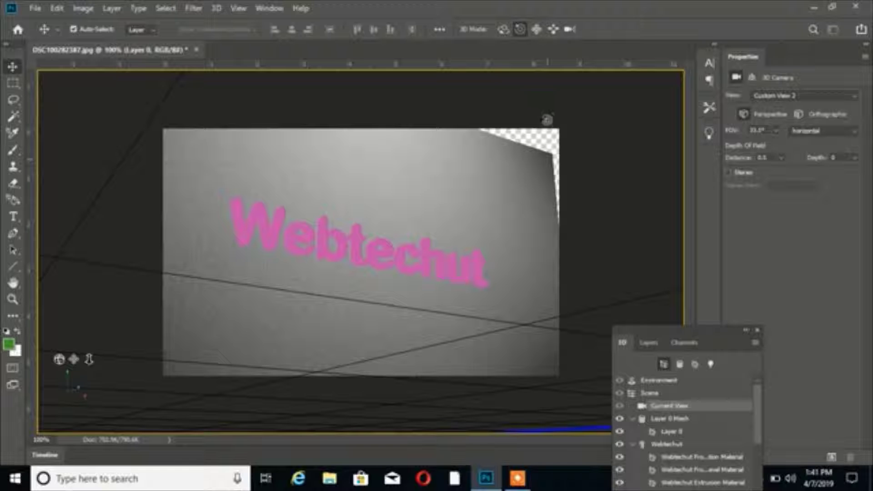
Roll and orbit the 3D camera so Webtechut slants steeply downward across the wall.
{"action": "mouse_move", "coordinate": [547, 119]}
{"action": "left_mouse_down"}
{"action": "mouse_move", "coordinate": [561, 128]}
{"action": "mouse_move", "coordinate": [567, 120]}
{"action": "mouse_move", "coordinate": [543, 103]}
{"action": "mouse_move", "coordinate": [538, 110]}
{"action": "mouse_move", "coordinate": [548, 119]}
{"action": "left_mouse_up"}
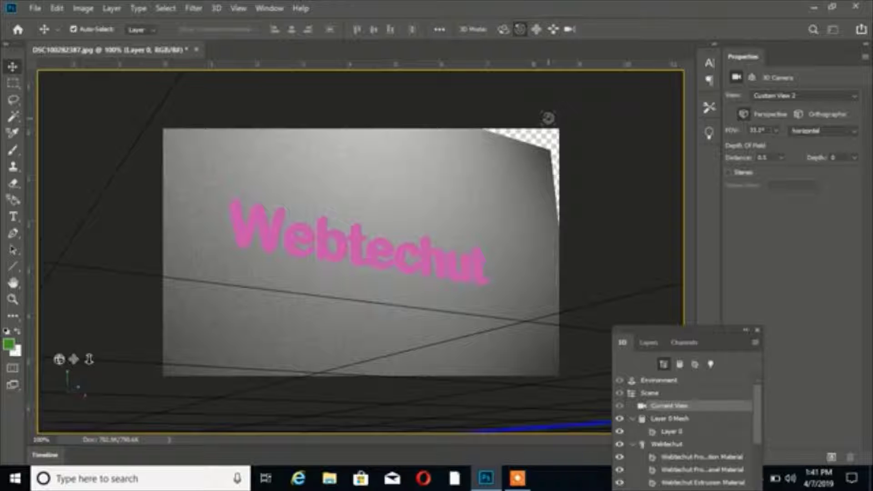
{"action": "left_click", "coordinate": [503, 30]}
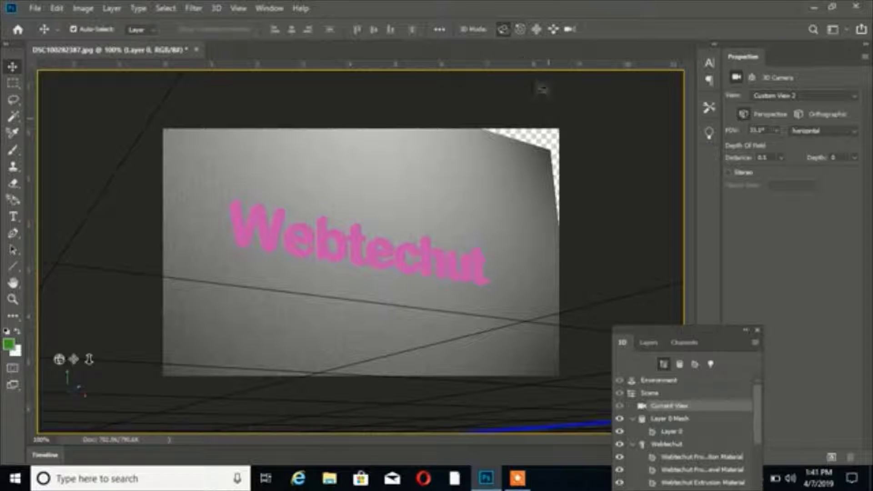
{"action": "left_click_drag", "start_coordinate": [564, 116], "coordinate": [576, 125]}
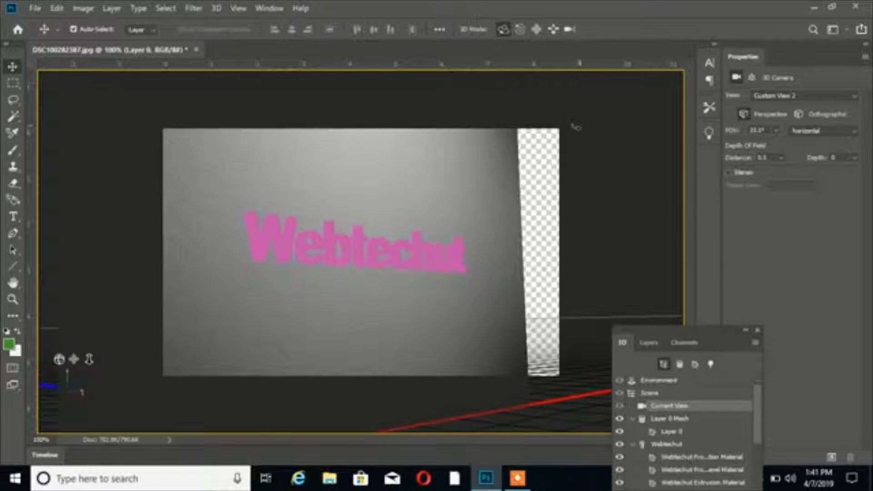
{"action": "left_click_drag", "start_coordinate": [575, 124], "coordinate": [583, 126]}
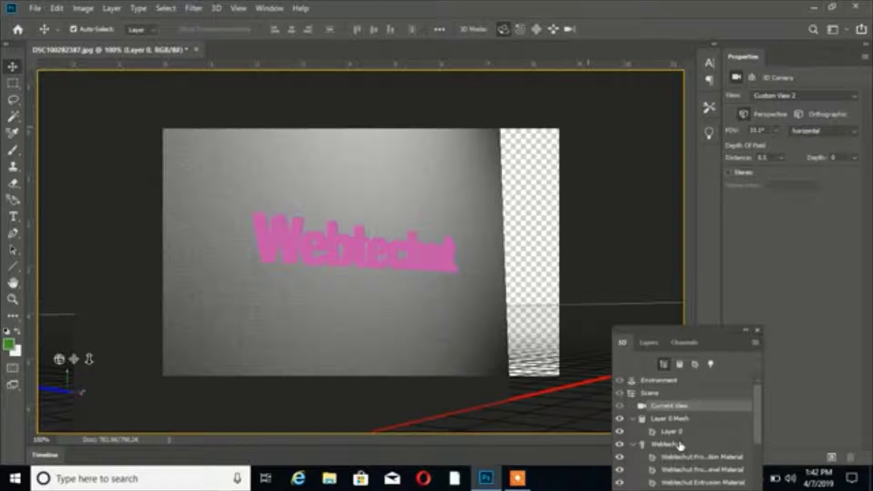
{"action": "mouse_move", "coordinate": [627, 221]}
{"action": "left_mouse_down"}
{"action": "mouse_move", "coordinate": [607, 200]}
{"action": "mouse_move", "coordinate": [617, 205]}
{"action": "left_mouse_up"}
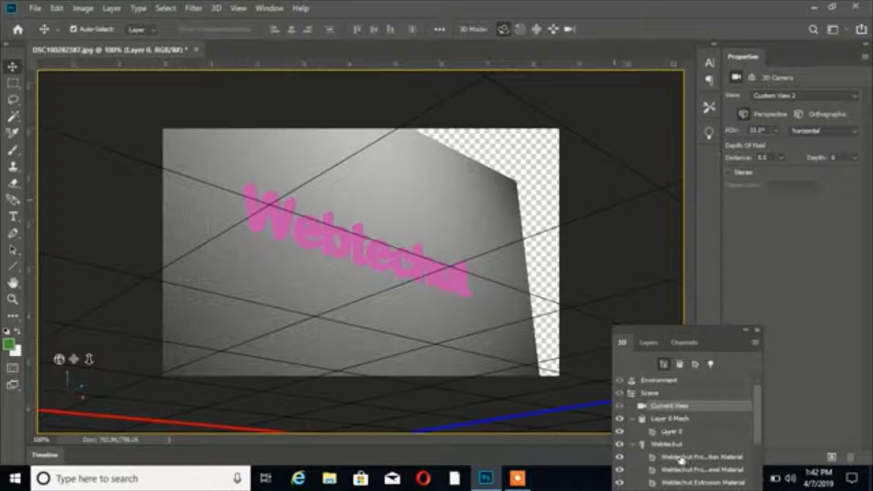
Raise the Webtechut text mesh, trying a Z push and X tilt, and restore 0.111 in extrusion.
{"action": "left_click", "coordinate": [665, 444]}
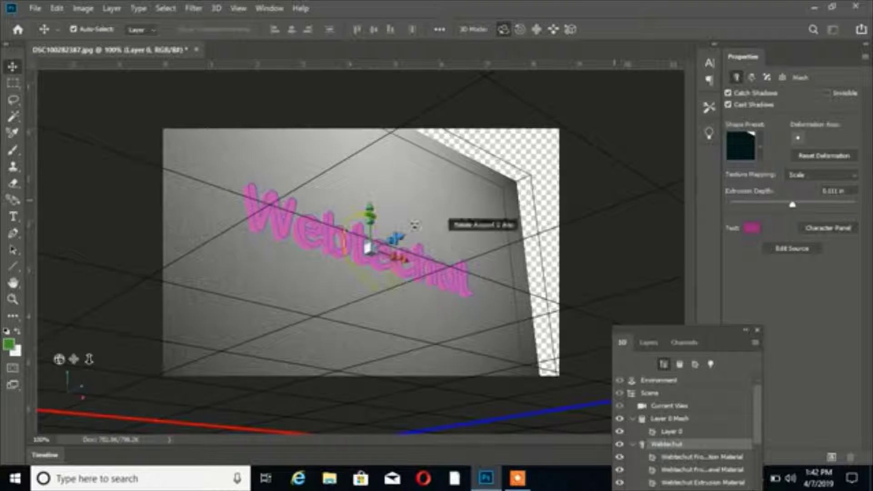
{"action": "mouse_move", "coordinate": [369, 209]}
{"action": "left_mouse_down"}
{"action": "mouse_move", "coordinate": [369, 199]}
{"action": "mouse_move", "coordinate": [369, 207]}
{"action": "left_mouse_up"}
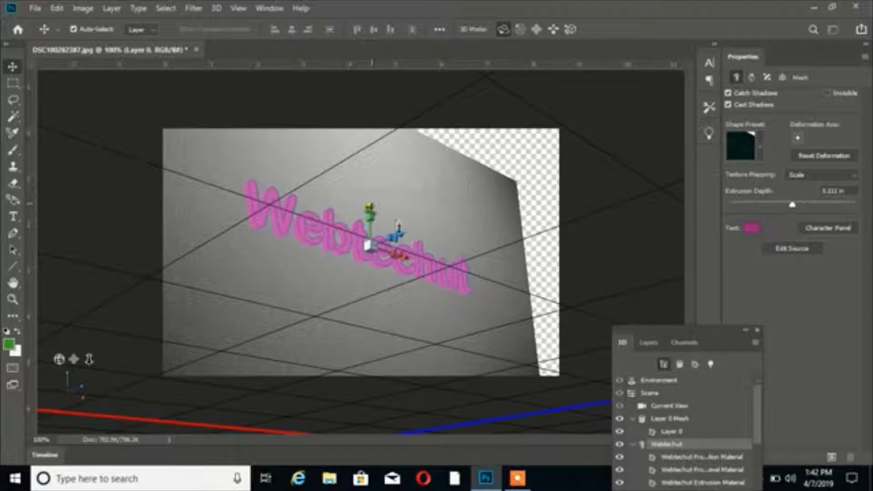
{"action": "left_click_drag", "start_coordinate": [403, 234], "coordinate": [414, 233]}
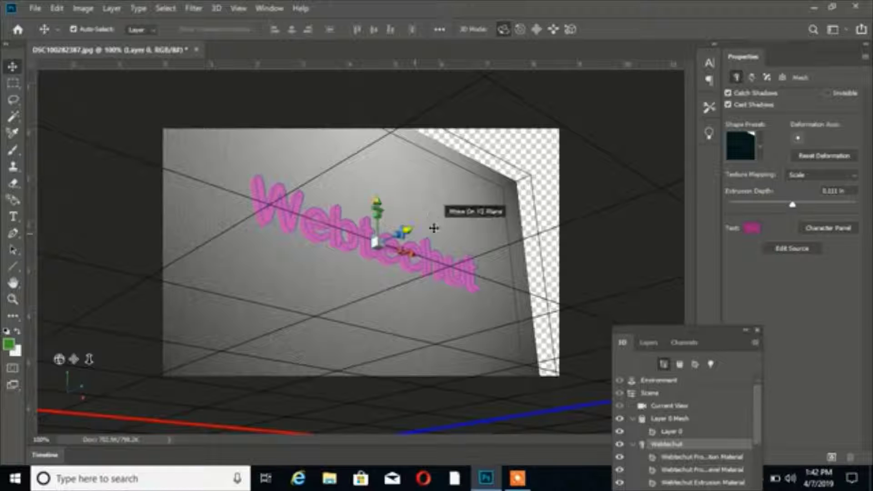
{"action": "left_click_drag", "start_coordinate": [427, 230], "coordinate": [432, 230]}
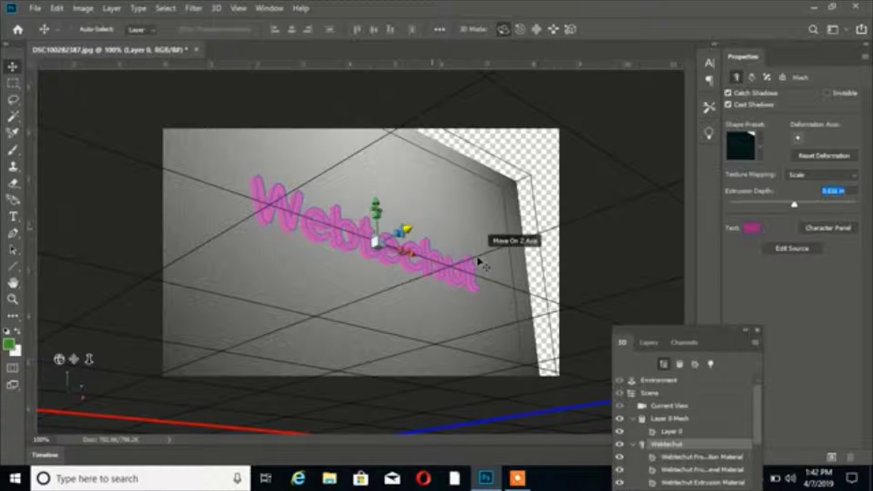
{"action": "key", "text": "ctrl+z"}
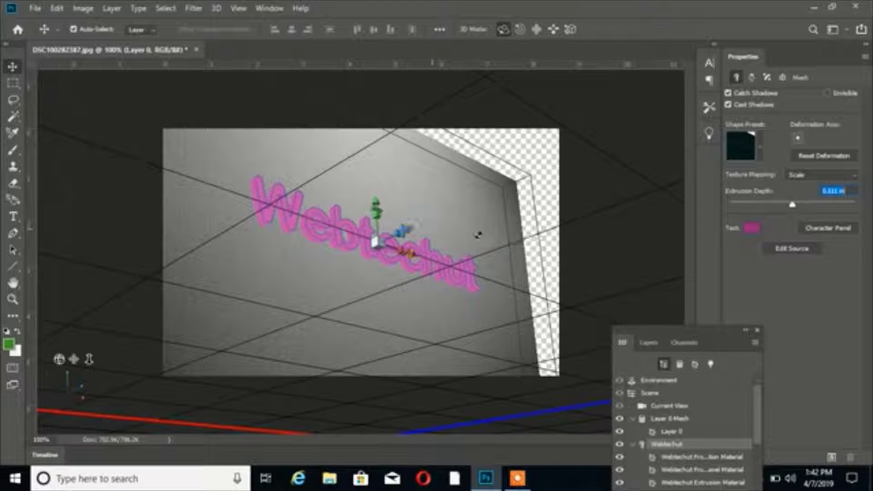
Turn the Webtechut text to face squarely and rotate the scene camera toward a frontal view.
{"action": "left_click_drag", "start_coordinate": [499, 195], "coordinate": [481, 207]}
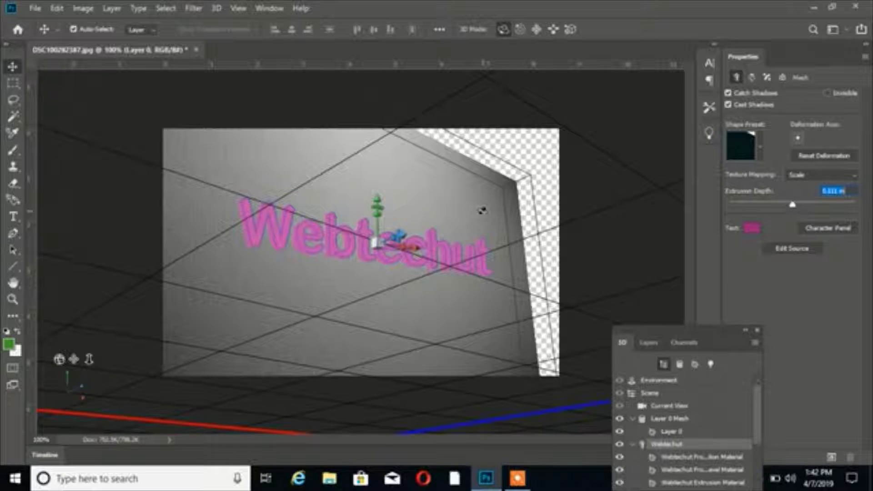
{"action": "left_click_drag", "start_coordinate": [482, 207], "coordinate": [487, 207]}
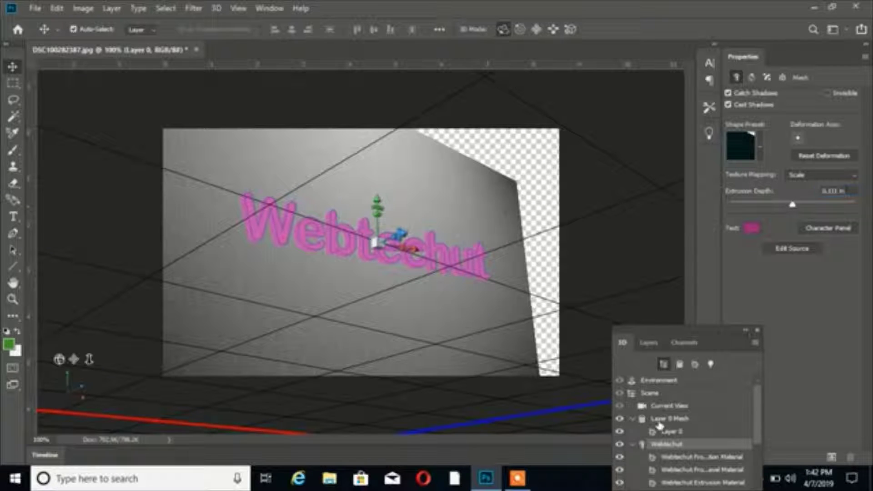
{"action": "left_click", "coordinate": [668, 406]}
{"action": "mouse_move", "coordinate": [542, 269]}
{"action": "left_mouse_down"}
{"action": "mouse_move", "coordinate": [553, 297]}
{"action": "mouse_move", "coordinate": [535, 298]}
{"action": "left_mouse_up"}
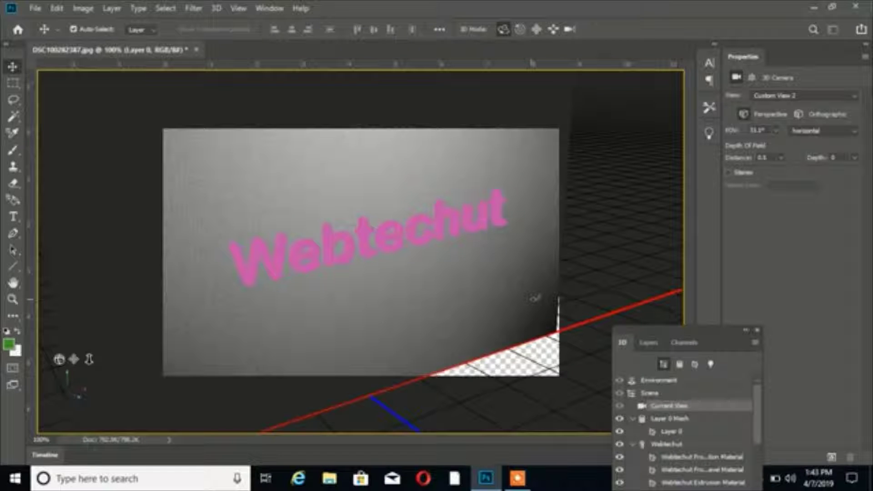
Zoom and pan the 3D camera to shift the wall and text downward.
{"action": "left_click", "coordinate": [569, 29]}
{"action": "left_click_drag", "start_coordinate": [546, 144], "coordinate": [551, 183]}
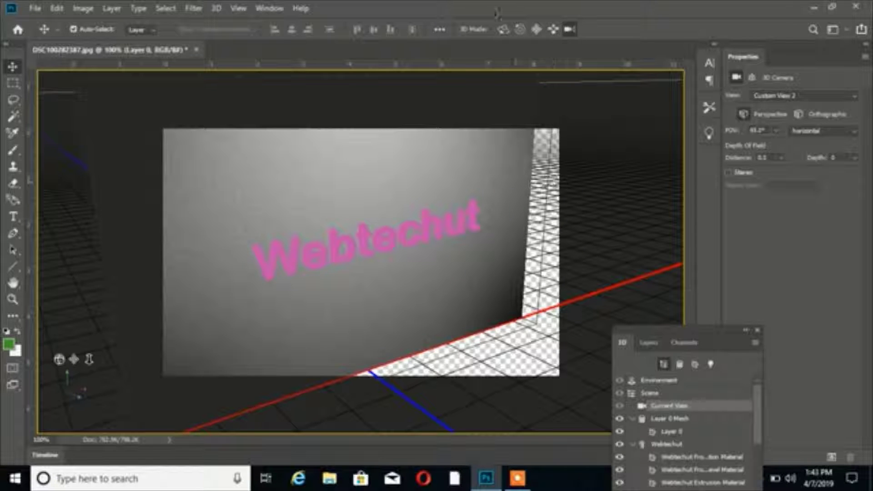
{"action": "left_click", "coordinate": [537, 29]}
{"action": "mouse_move", "coordinate": [514, 117]}
{"action": "left_mouse_down"}
{"action": "mouse_move", "coordinate": [520, 172]}
{"action": "mouse_move", "coordinate": [527, 136]}
{"action": "mouse_move", "coordinate": [547, 114]}
{"action": "left_mouse_up"}
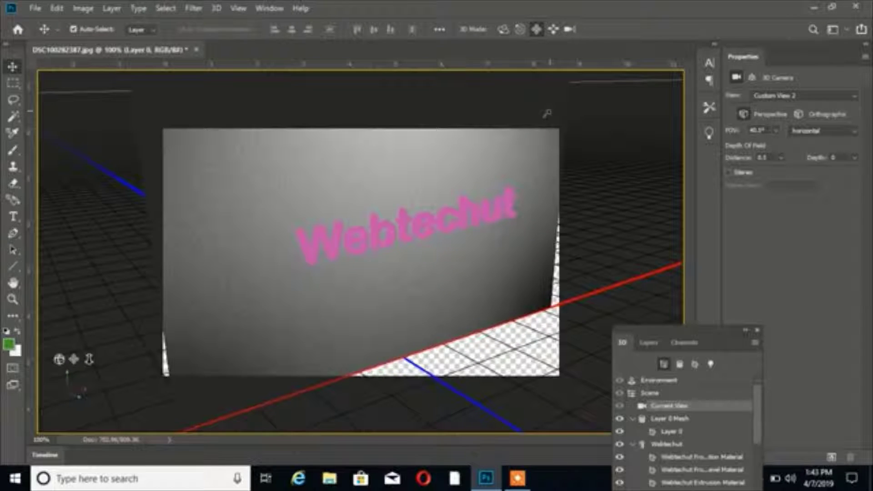
{"action": "left_click_drag", "start_coordinate": [547, 114], "coordinate": [546, 136]}
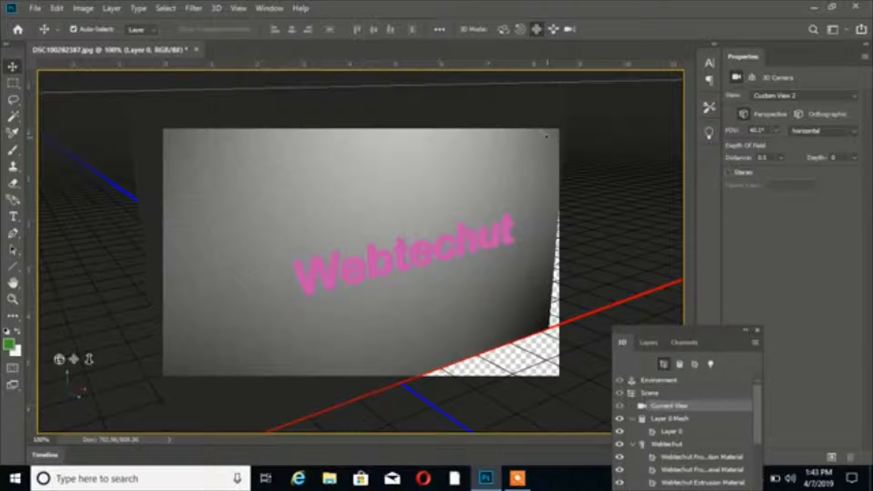
Orbit the wall to face front, slide the text right, and dolly in to enlarge it.
{"action": "left_click", "coordinate": [503, 29]}
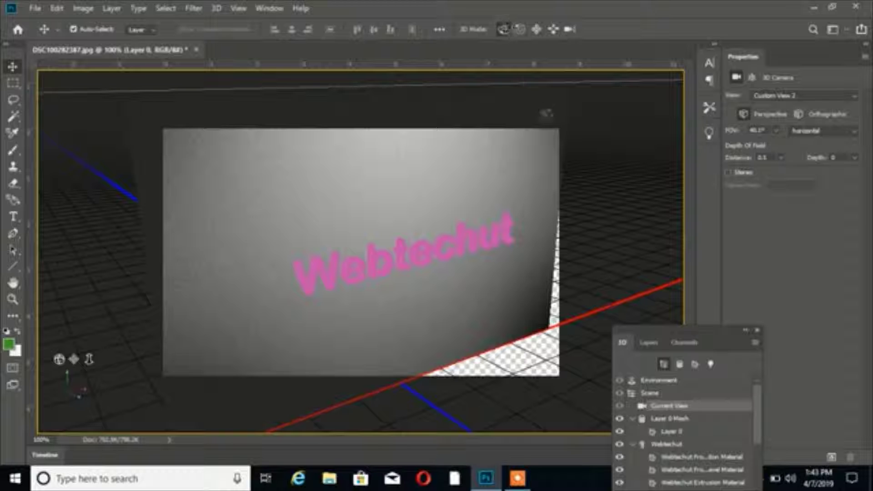
{"action": "left_click_drag", "start_coordinate": [547, 114], "coordinate": [546, 101]}
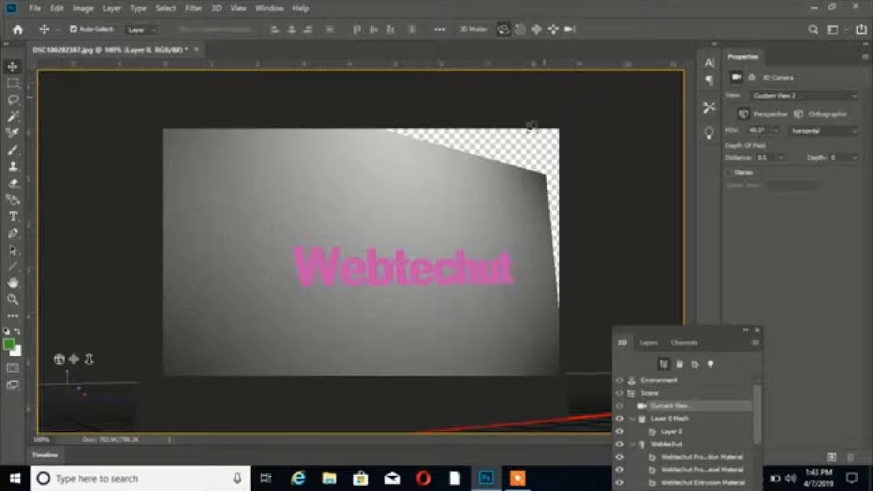
{"action": "left_click", "coordinate": [553, 29]}
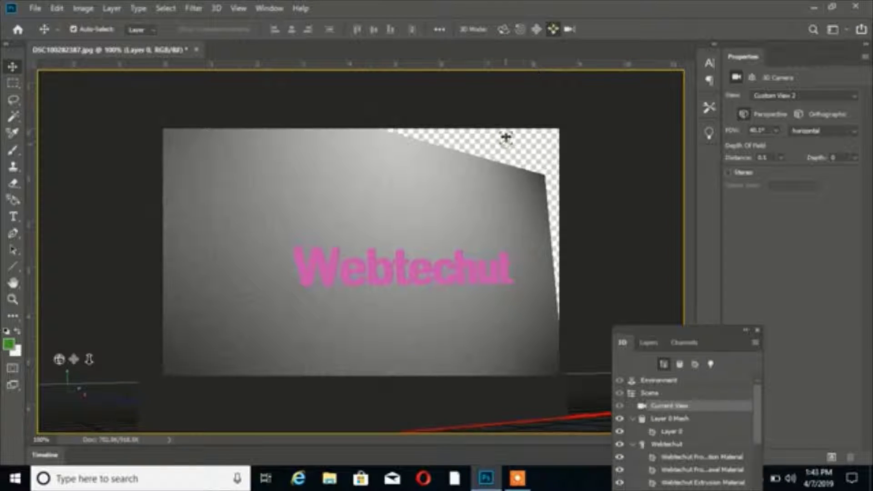
{"action": "left_click_drag", "start_coordinate": [503, 137], "coordinate": [503, 158]}
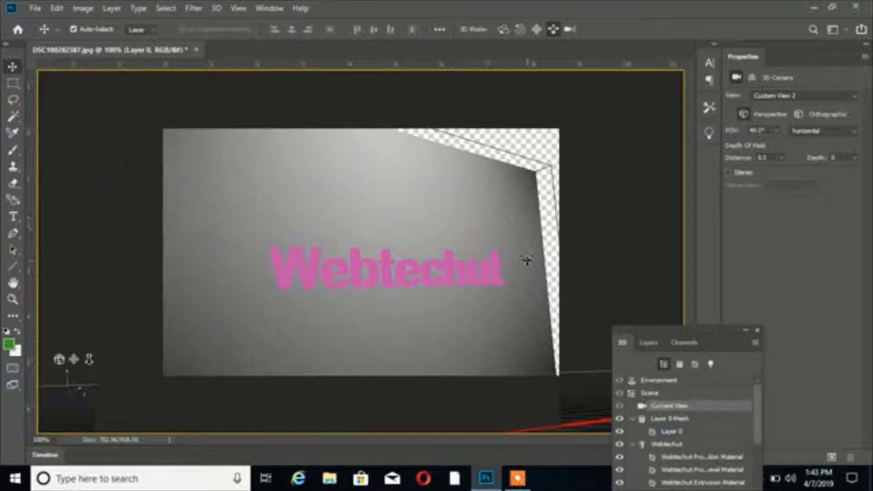
{"action": "left_click", "coordinate": [570, 29]}
{"action": "left_click_drag", "start_coordinate": [555, 134], "coordinate": [556, 119]}
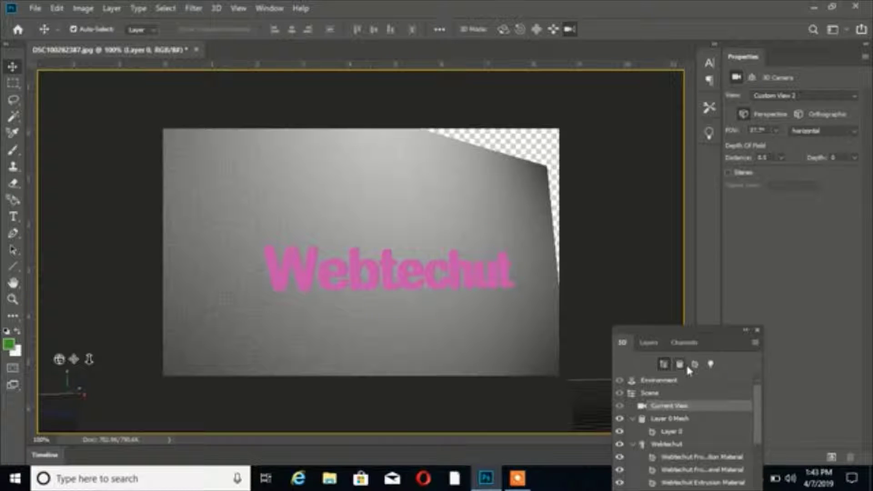
Select the Webtechut mesh, check its front material, and raise the text about 0.22 in along Y.
{"action": "left_click", "coordinate": [664, 444]}
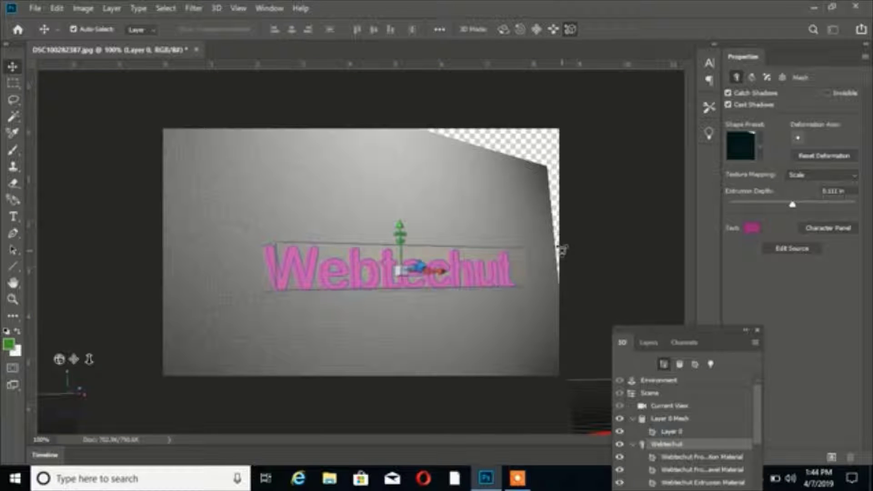
{"action": "left_click_drag", "start_coordinate": [561, 253], "coordinate": [580, 272]}
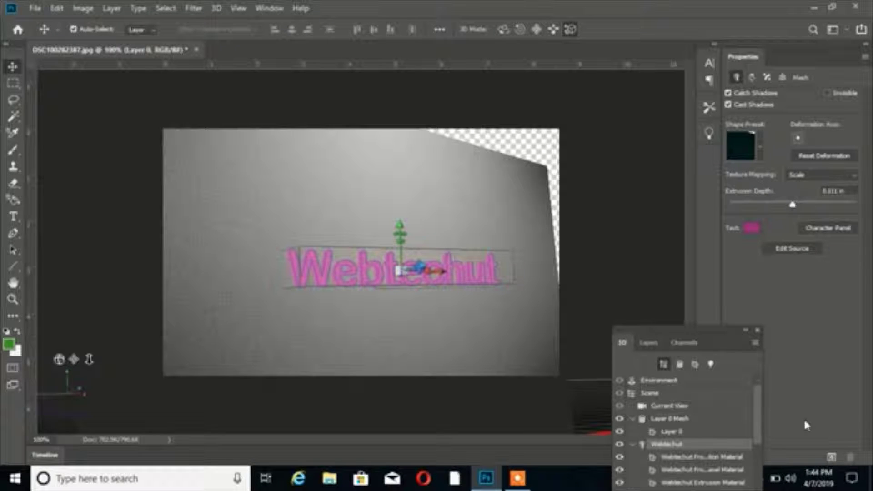
{"action": "left_click", "coordinate": [648, 344]}
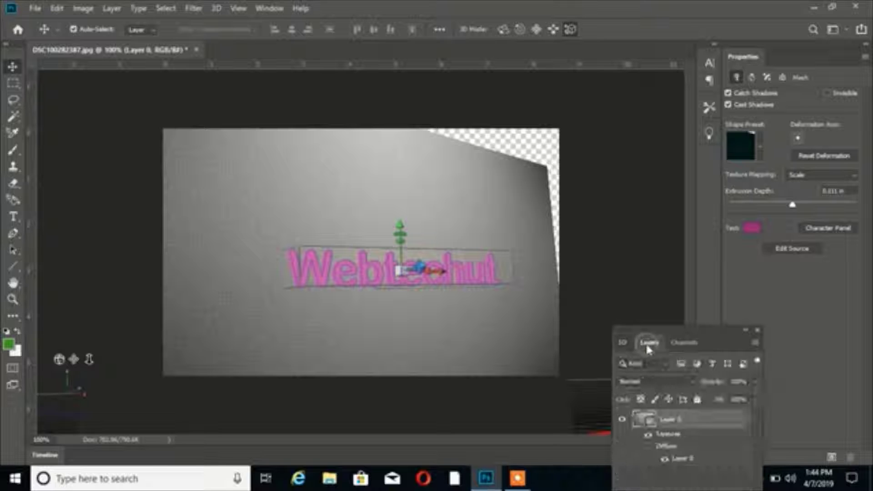
{"action": "left_click", "coordinate": [621, 341]}
{"action": "left_click", "coordinate": [684, 459]}
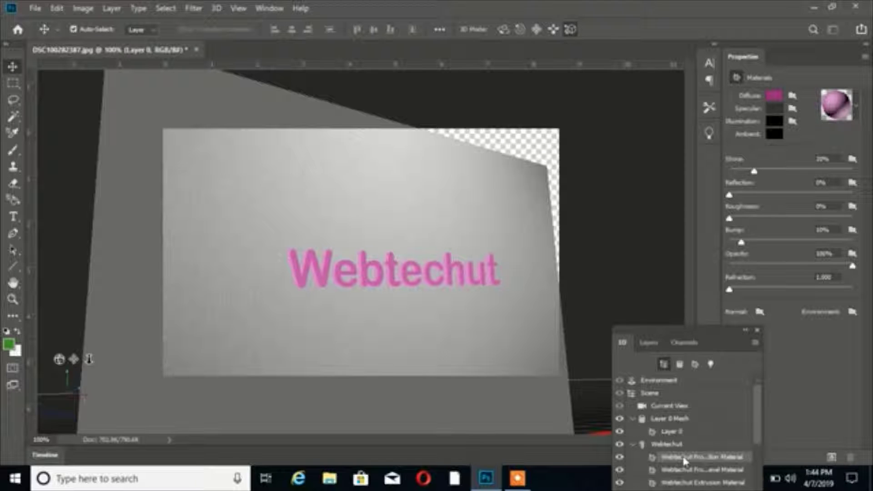
{"action": "left_click", "coordinate": [674, 445]}
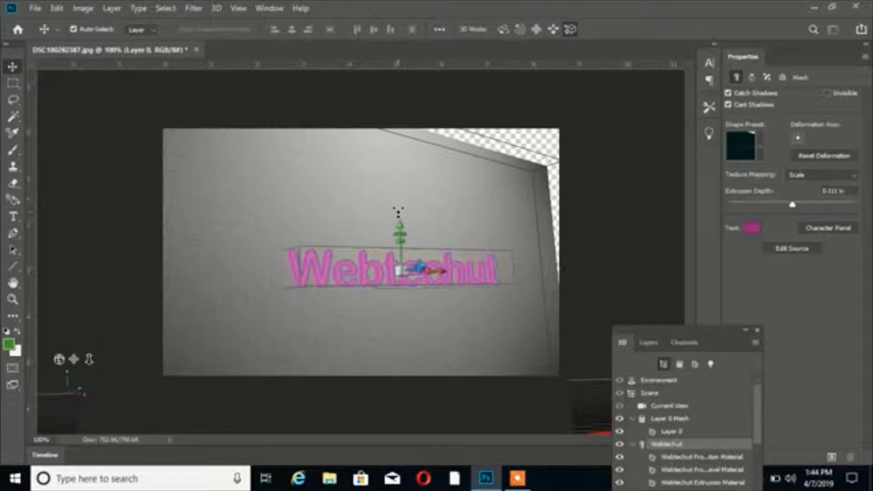
{"action": "left_click_drag", "start_coordinate": [401, 223], "coordinate": [399, 206]}
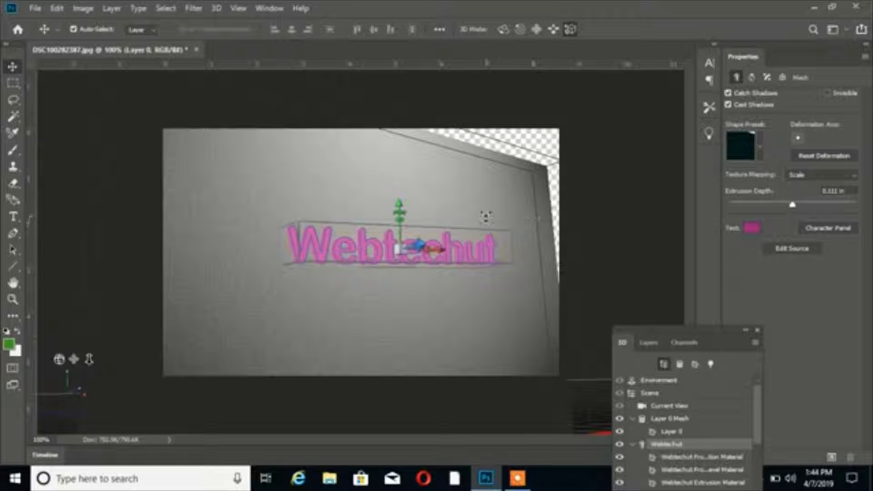
Rotate the Webtechut text around X to about -13.3° so it angles back.
{"action": "mouse_move", "coordinate": [417, 249]}
{"action": "left_mouse_down"}
{"action": "mouse_move", "coordinate": [420, 256]}
{"action": "mouse_move", "coordinate": [419, 242]}
{"action": "mouse_move", "coordinate": [448, 229]}
{"action": "left_mouse_up"}
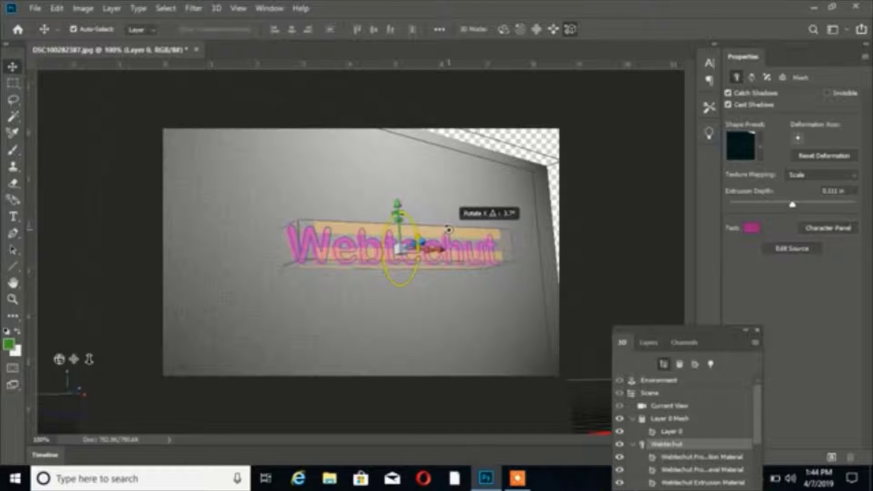
{"action": "mouse_move", "coordinate": [449, 230]}
{"action": "left_mouse_down"}
{"action": "mouse_move", "coordinate": [483, 210]}
{"action": "mouse_move", "coordinate": [488, 220]}
{"action": "left_mouse_up"}
{"action": "left_click", "coordinate": [516, 29]}
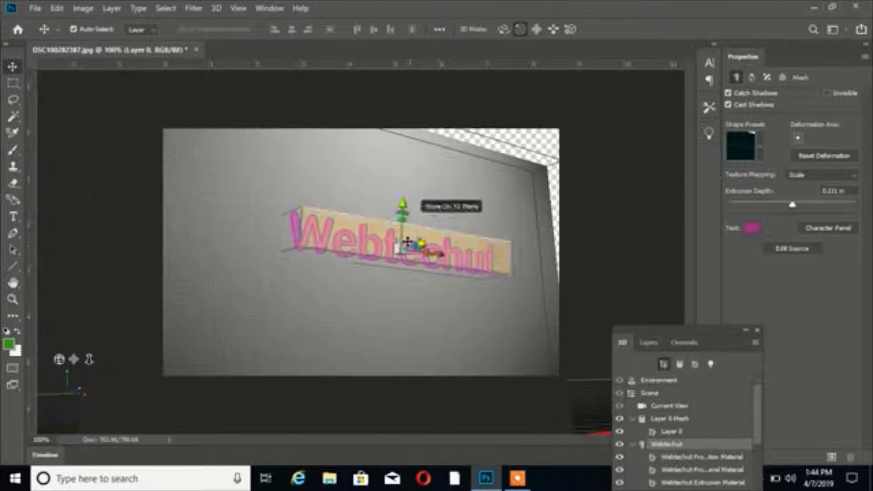
{"action": "left_click_drag", "start_coordinate": [408, 229], "coordinate": [408, 224]}
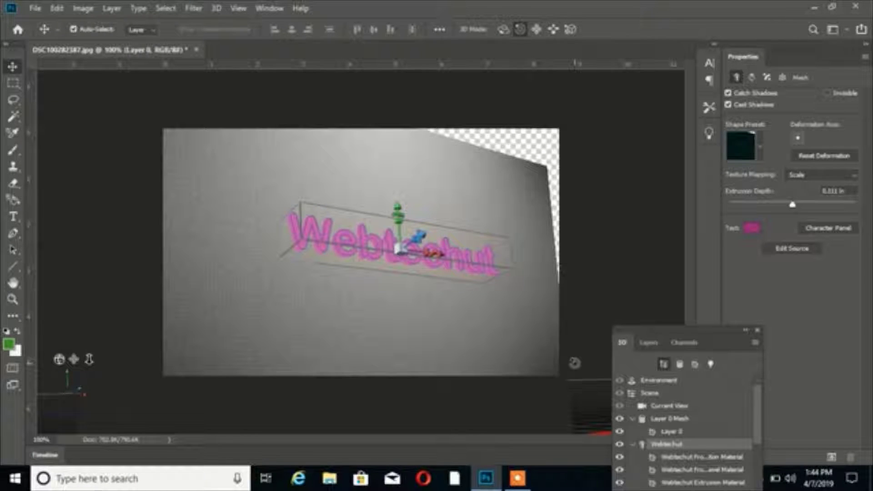
Render the 3D scene so the Webtechut letters are shaded and cast shadows.
{"action": "left_click", "coordinate": [831, 458]}
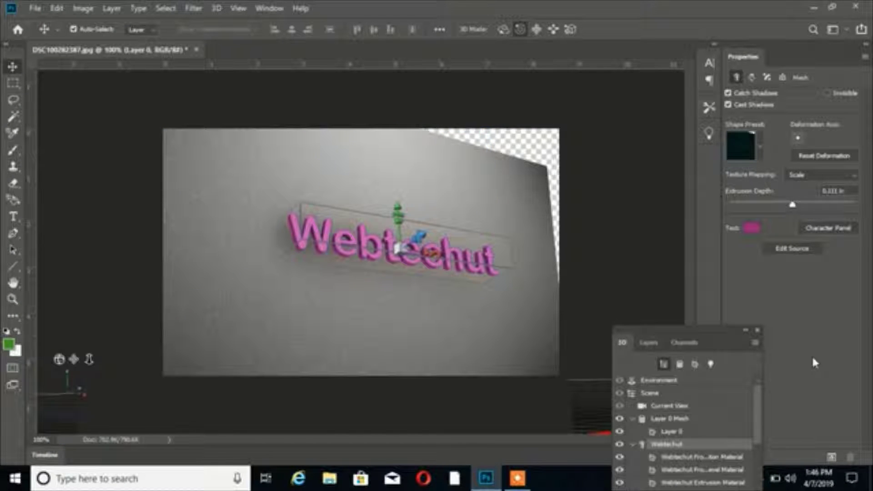
Rasterize the 3D Layer 0 into a flat pixel layer.
{"action": "left_click", "coordinate": [649, 343]}
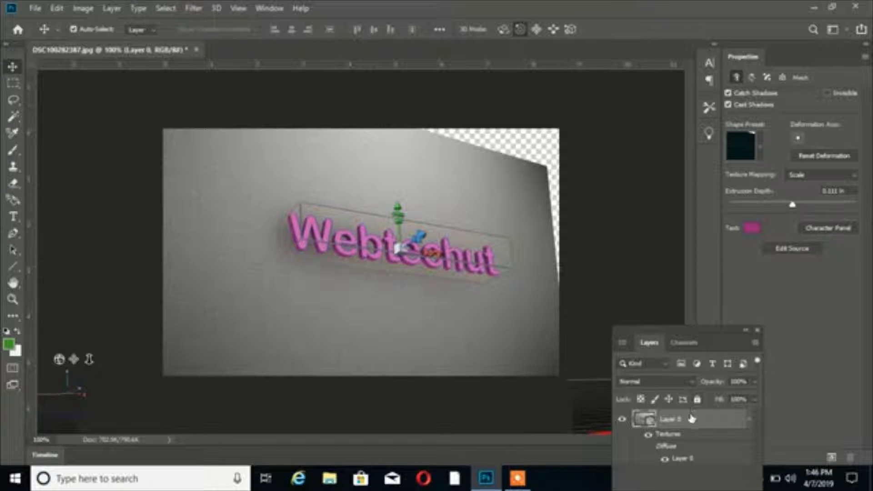
{"action": "right_click", "coordinate": [691, 419]}
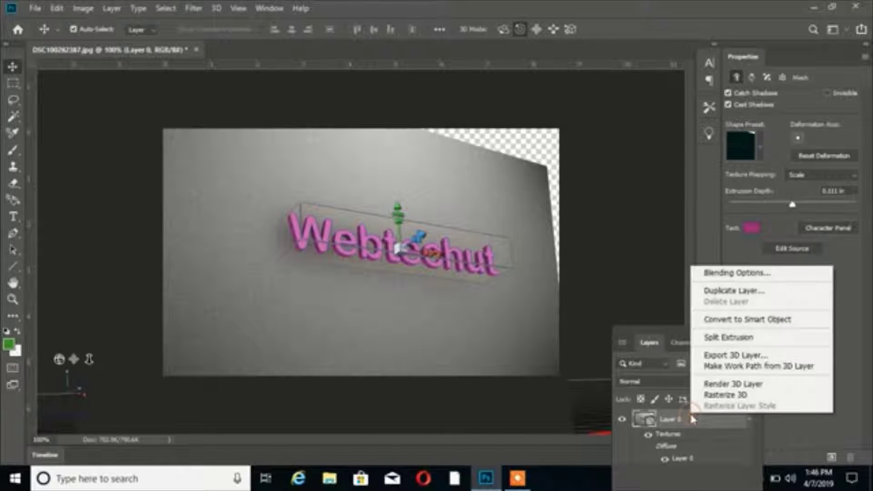
{"action": "left_click", "coordinate": [709, 395]}
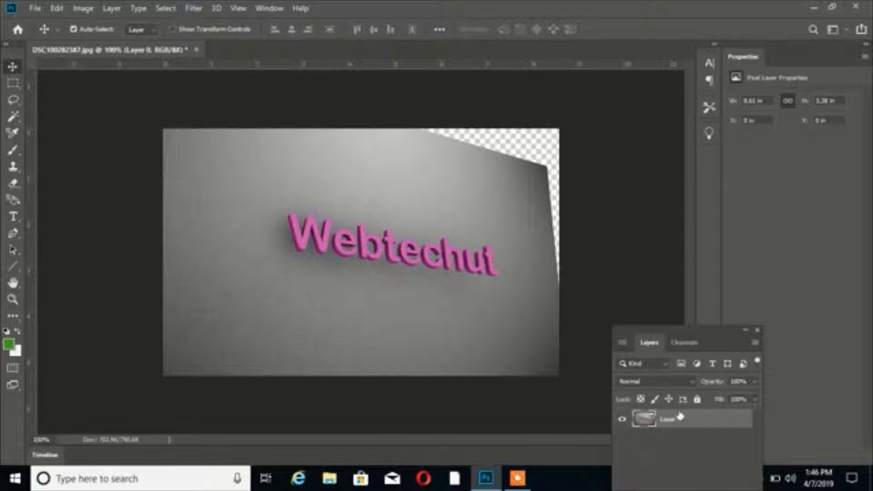
Restore the Essentials (Default) workspace and bring up the new fill or adjustment layer menu.
{"action": "left_click", "coordinate": [267, 6]}
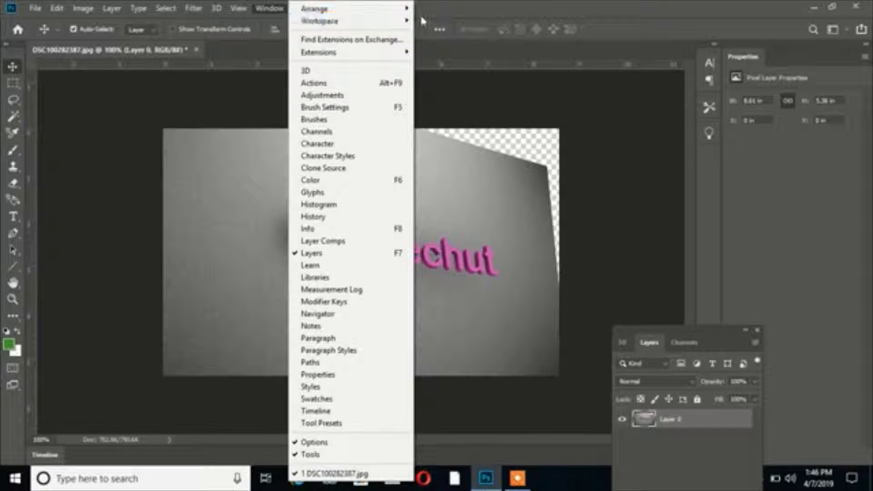
{"action": "mouse_move", "coordinate": [320, 21]}
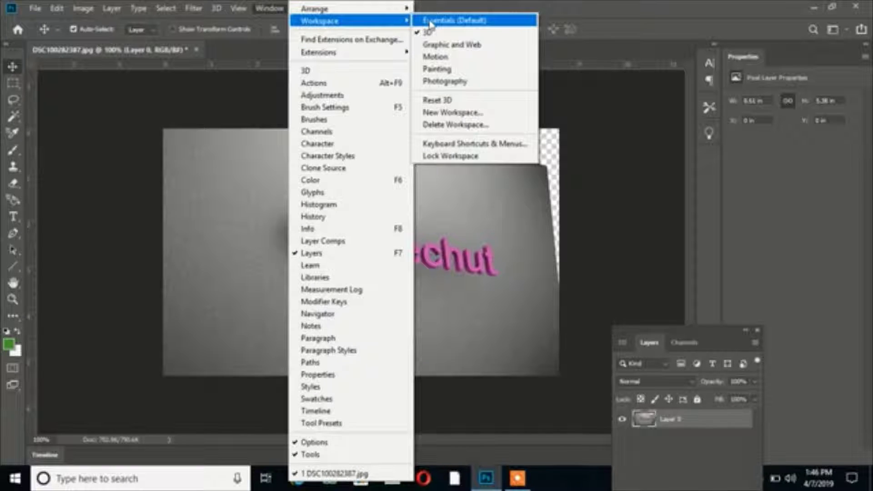
{"action": "left_click", "coordinate": [430, 22]}
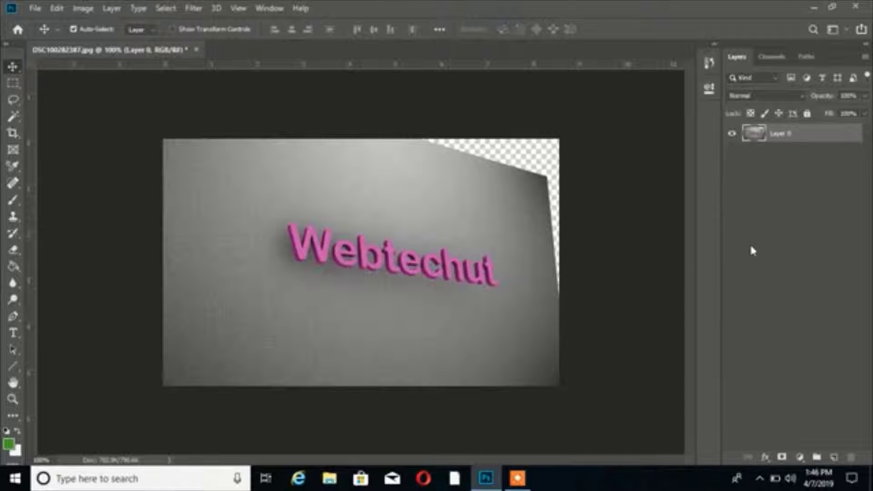
{"action": "left_click", "coordinate": [780, 456]}
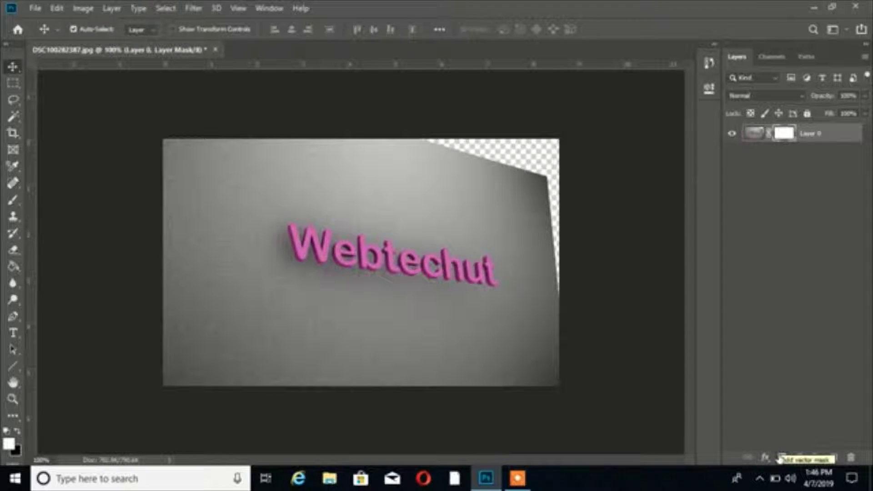
{"action": "key", "text": "ctrl+z"}
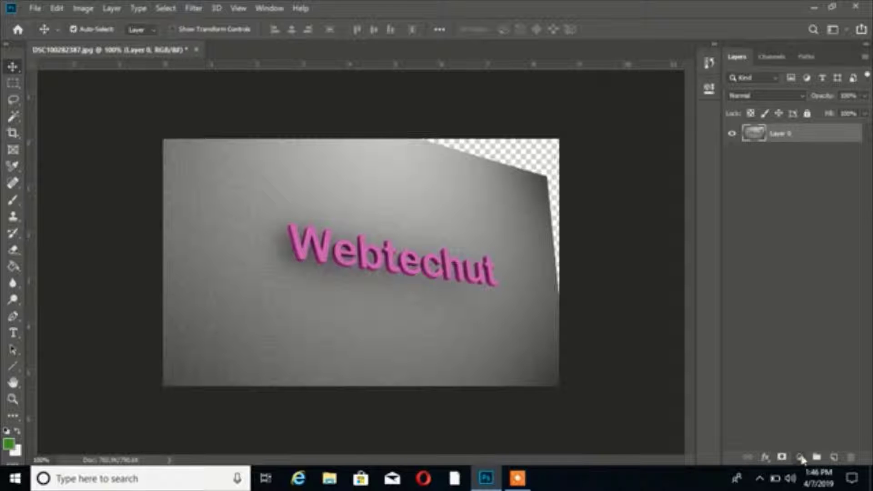
{"action": "left_click", "coordinate": [800, 457]}
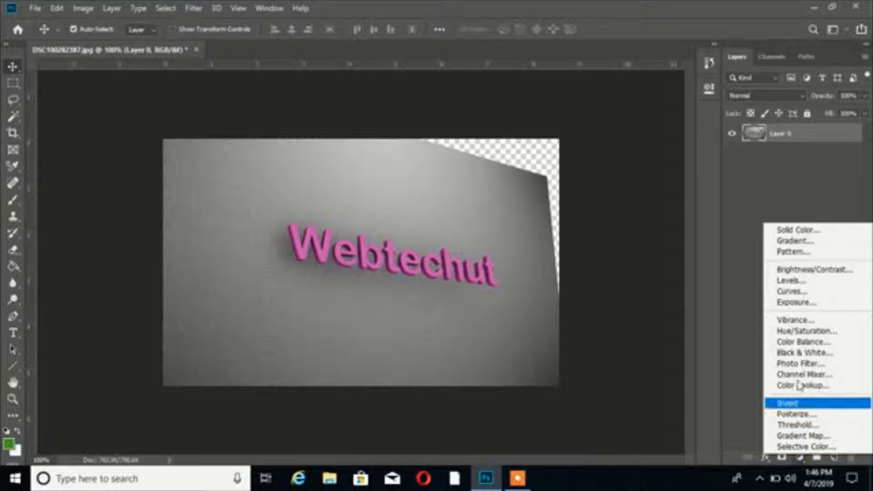
Add a Color Balance layer with midtones set to about -36, +3, +17.
{"action": "left_click", "coordinate": [799, 348]}
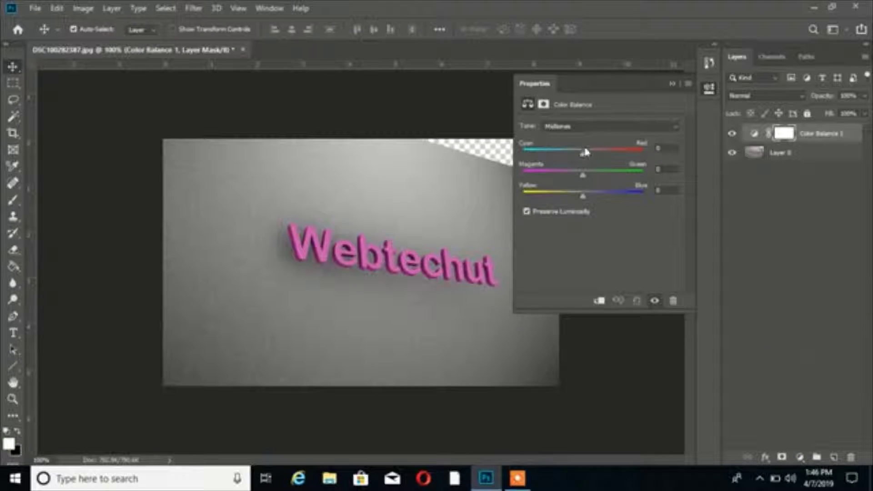
{"action": "left_click_drag", "start_coordinate": [585, 152], "coordinate": [624, 155]}
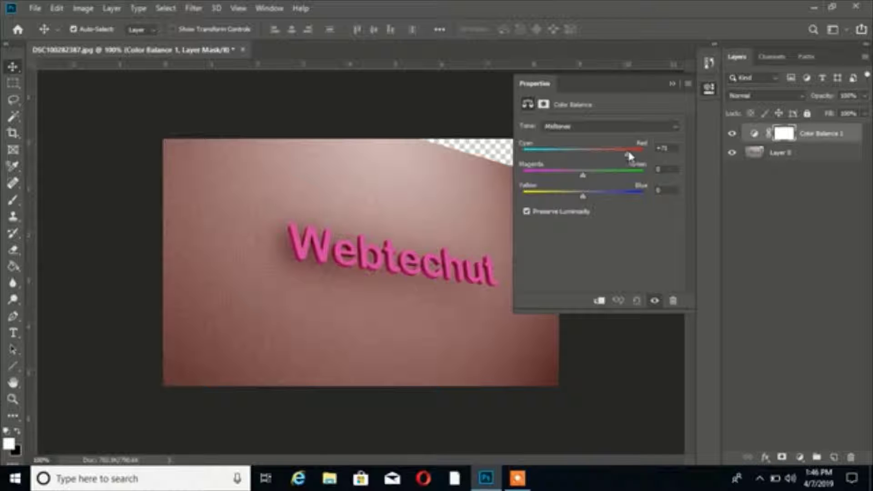
{"action": "mouse_move", "coordinate": [626, 155]}
{"action": "left_mouse_down"}
{"action": "mouse_move", "coordinate": [542, 169]}
{"action": "mouse_move", "coordinate": [558, 170]}
{"action": "left_mouse_up"}
{"action": "left_click_drag", "start_coordinate": [584, 178], "coordinate": [609, 177]}
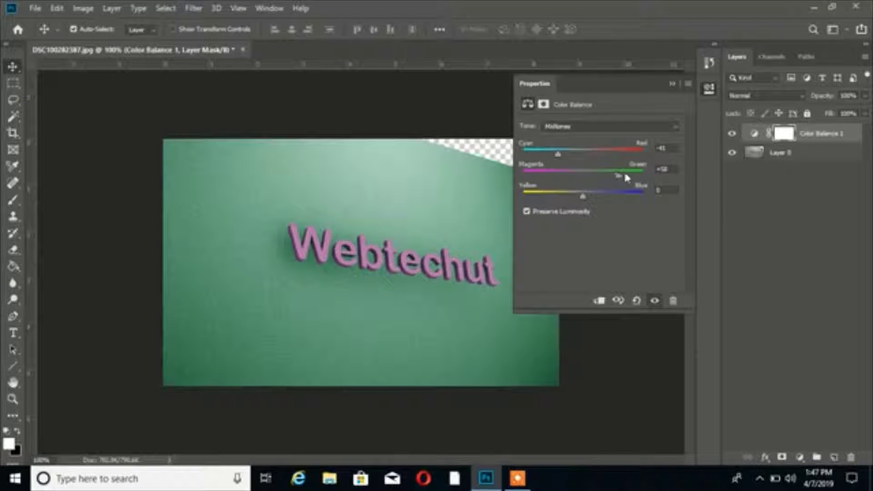
{"action": "mouse_move", "coordinate": [626, 177]}
{"action": "left_mouse_down"}
{"action": "mouse_move", "coordinate": [554, 181]}
{"action": "mouse_move", "coordinate": [591, 181]}
{"action": "mouse_move", "coordinate": [558, 203]}
{"action": "left_mouse_up"}
{"action": "mouse_move", "coordinate": [559, 202]}
{"action": "left_mouse_down"}
{"action": "mouse_move", "coordinate": [646, 200]}
{"action": "mouse_move", "coordinate": [603, 197]}
{"action": "left_mouse_up"}
{"action": "mouse_move", "coordinate": [559, 154]}
{"action": "left_mouse_down"}
{"action": "mouse_move", "coordinate": [603, 154]}
{"action": "mouse_move", "coordinate": [575, 157]}
{"action": "mouse_move", "coordinate": [574, 173]}
{"action": "mouse_move", "coordinate": [539, 181]}
{"action": "mouse_move", "coordinate": [635, 177]}
{"action": "mouse_move", "coordinate": [586, 179]}
{"action": "left_mouse_up"}
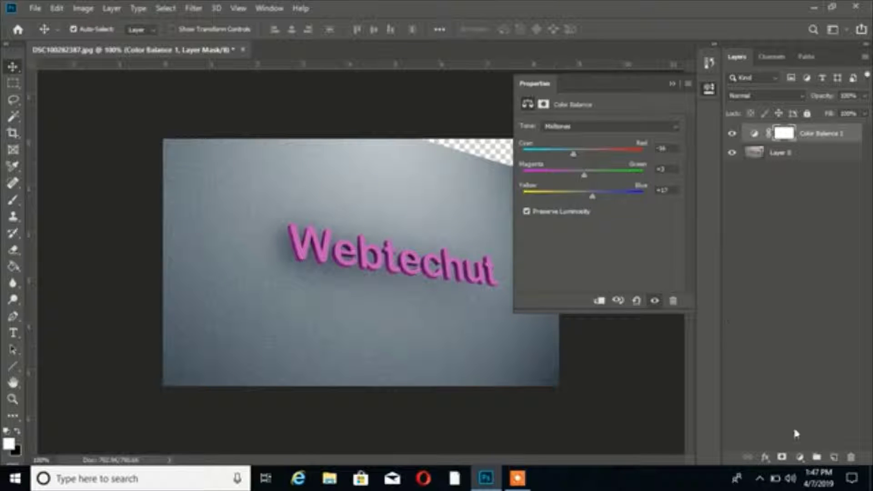
{"action": "left_click", "coordinate": [798, 457]}
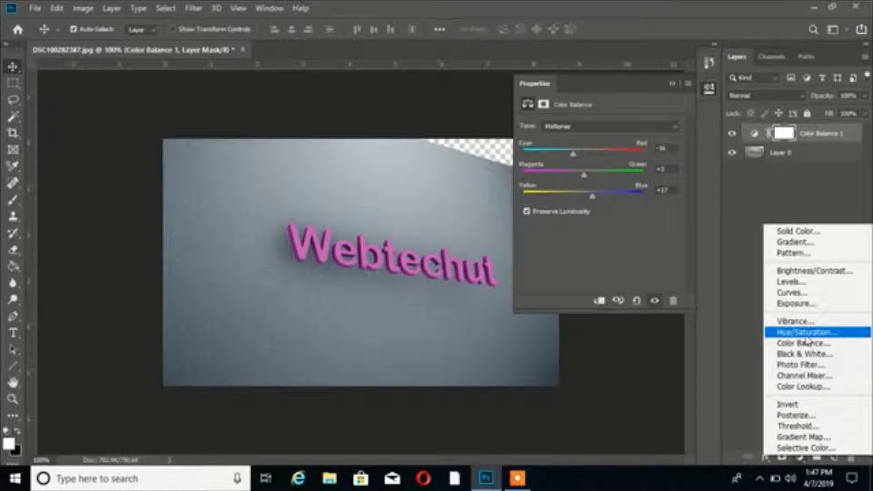
Add a Hue/Saturation layer with Hue +78, Saturation -36, Lightness -41.
{"action": "left_click", "coordinate": [805, 331]}
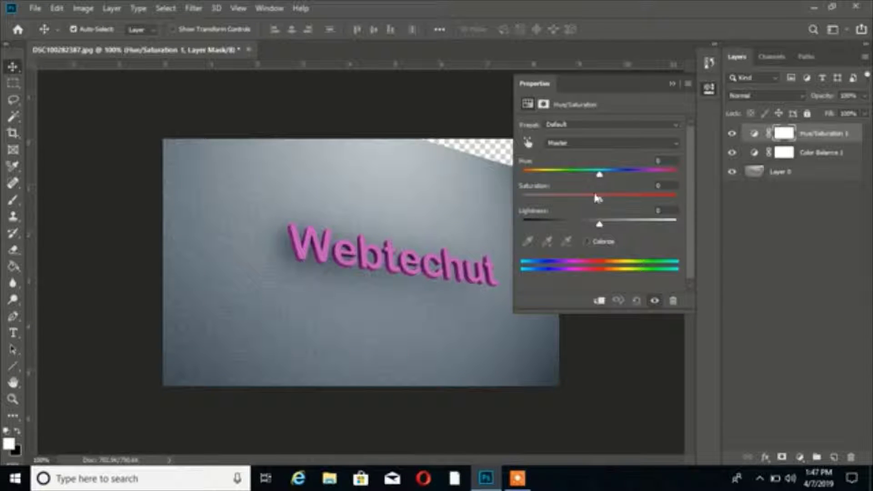
{"action": "left_click_drag", "start_coordinate": [599, 176], "coordinate": [597, 175]}
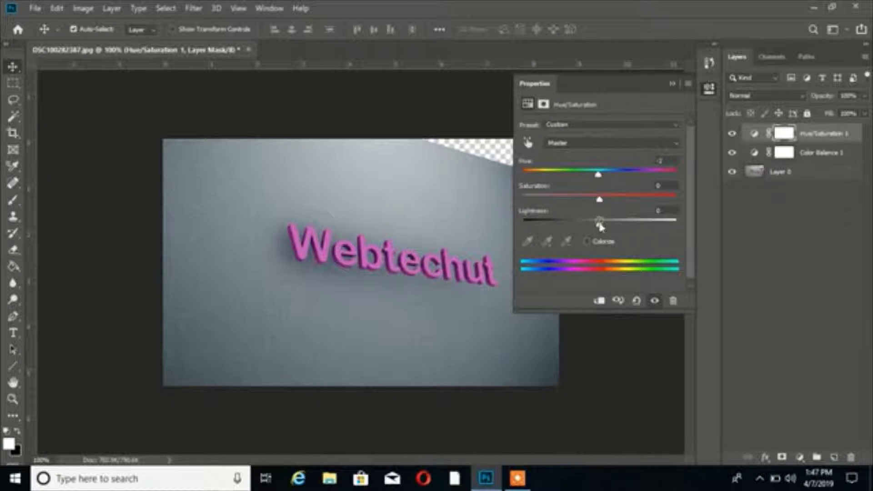
{"action": "left_click_drag", "start_coordinate": [599, 224], "coordinate": [569, 230]}
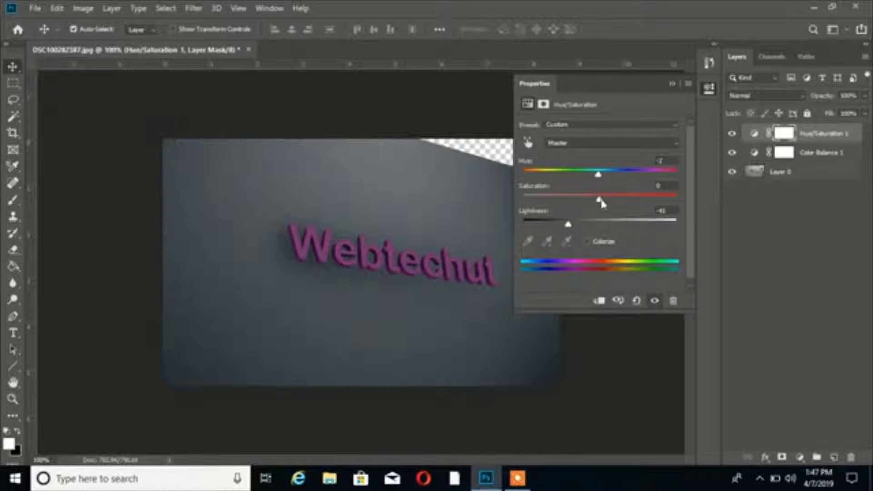
{"action": "mouse_move", "coordinate": [599, 199]}
{"action": "left_mouse_down"}
{"action": "mouse_move", "coordinate": [614, 200]}
{"action": "mouse_move", "coordinate": [609, 176]}
{"action": "mouse_move", "coordinate": [560, 186]}
{"action": "mouse_move", "coordinate": [657, 188]}
{"action": "mouse_move", "coordinate": [646, 187]}
{"action": "left_mouse_up"}
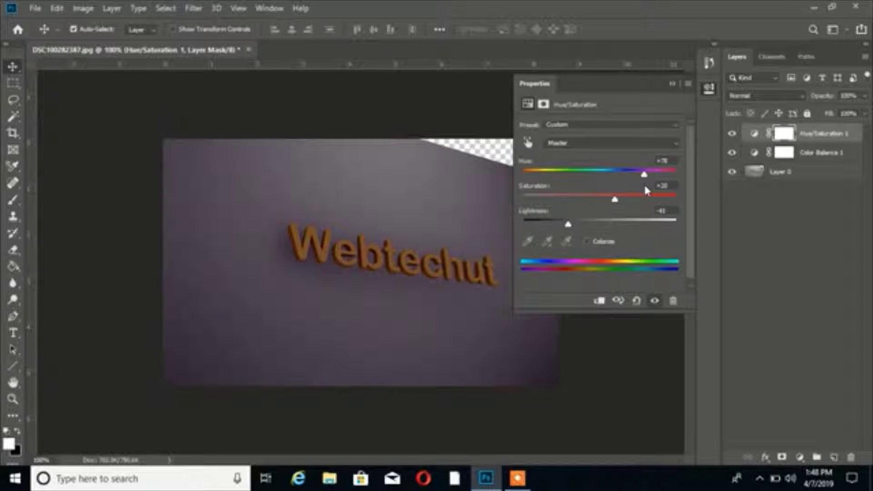
{"action": "left_click_drag", "start_coordinate": [617, 202], "coordinate": [583, 208]}
{"action": "left_click", "coordinate": [744, 265]}
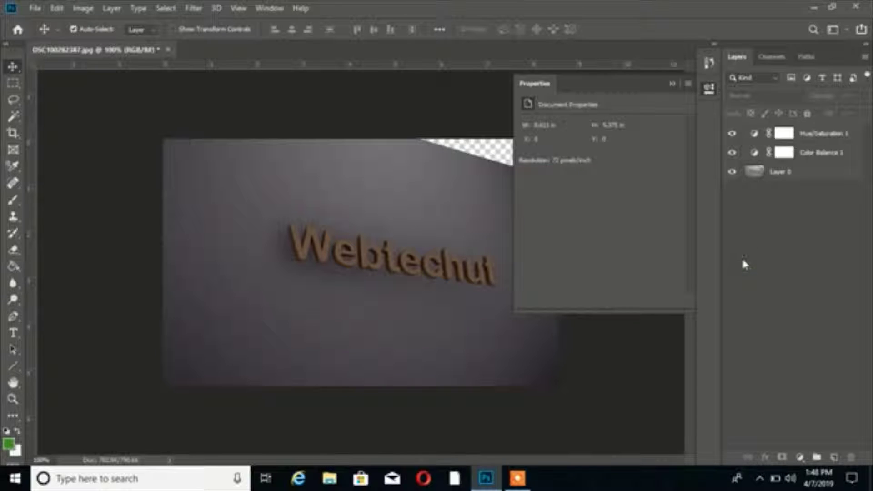
Hide the Properties panel, zoom in and back out, and make Layer 0 active.
{"action": "left_click", "coordinate": [672, 82]}
{"action": "key", "text": "ctrl+plus"}
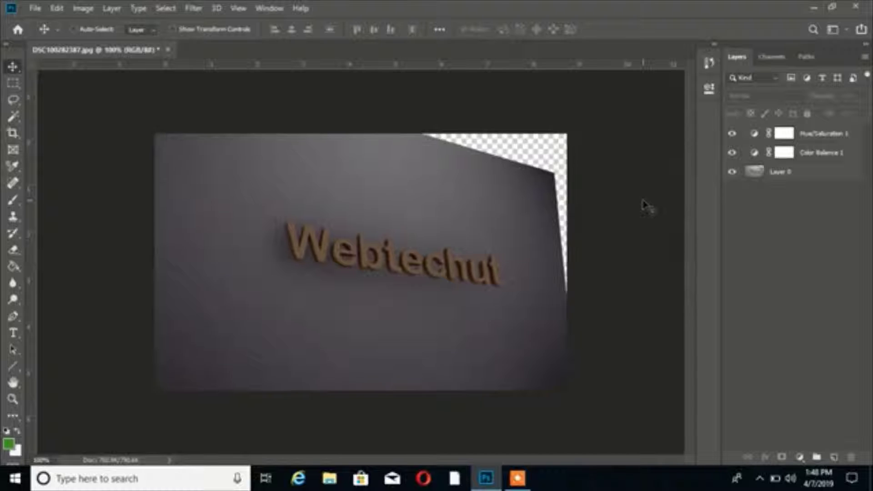
{"action": "key", "text": "ctrl+minus"}
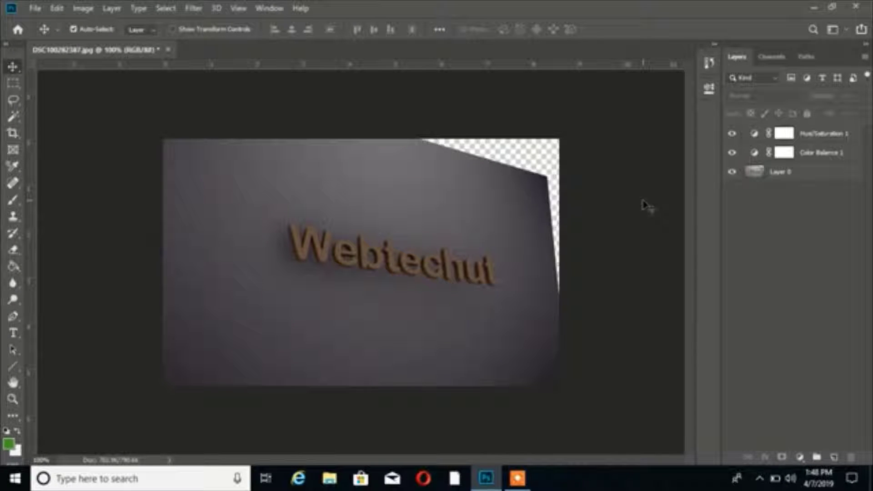
{"action": "left_click", "coordinate": [763, 172]}
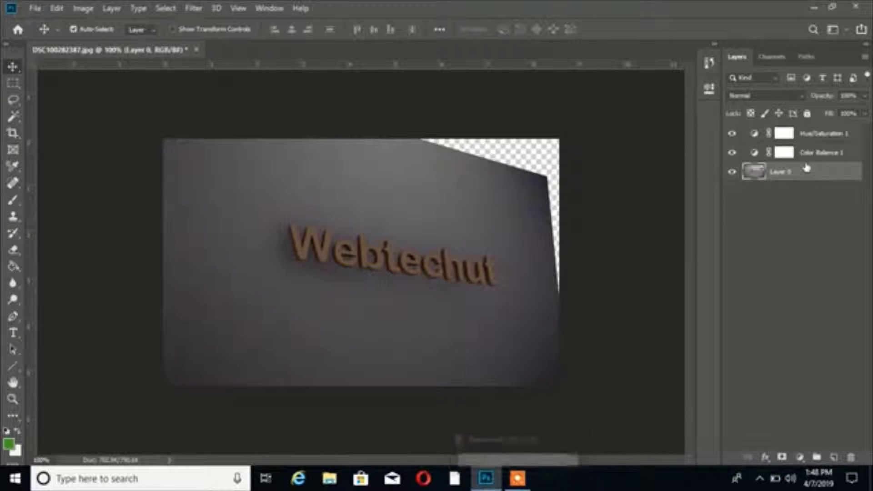
Reopen Color Balance 1 and readjust its midtone sliders, ending with Cyan-Red near -13.
{"action": "left_click", "coordinate": [823, 157]}
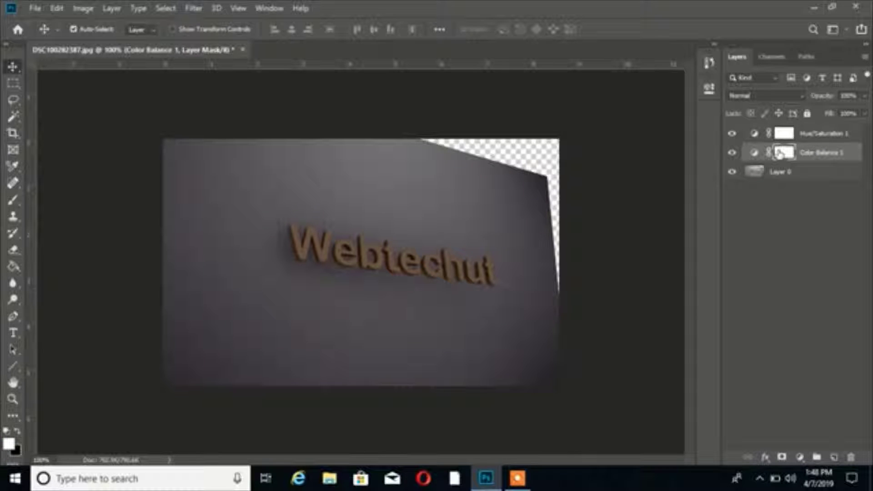
{"action": "left_click", "coordinate": [757, 154]}
{"action": "double_click", "coordinate": [758, 158]}
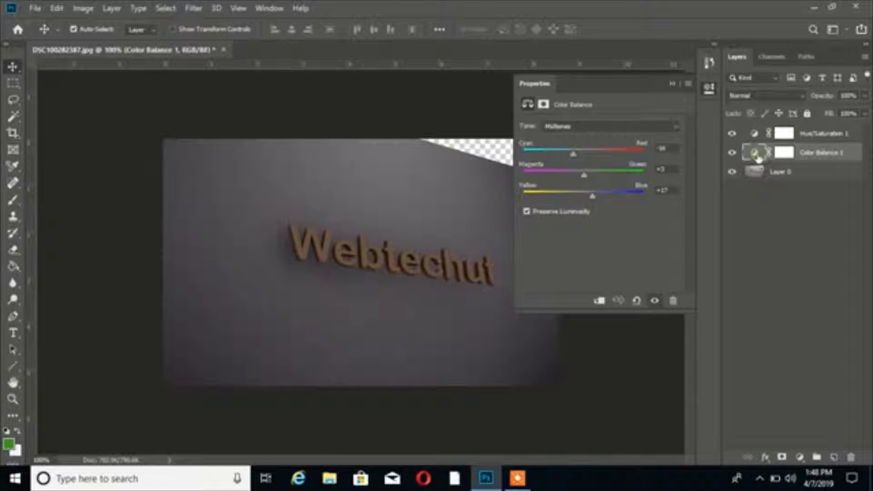
{"action": "left_click_drag", "start_coordinate": [586, 199], "coordinate": [566, 201]}
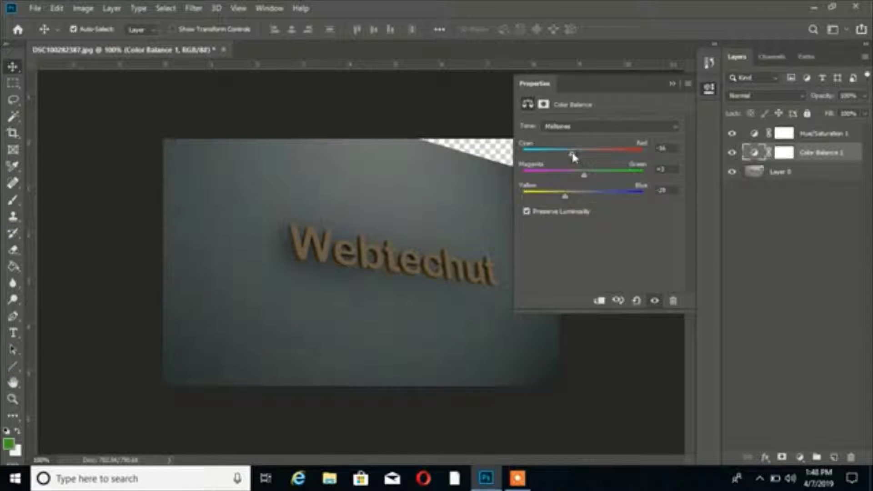
{"action": "mouse_move", "coordinate": [580, 154]}
{"action": "left_mouse_down"}
{"action": "mouse_move", "coordinate": [598, 154]}
{"action": "mouse_move", "coordinate": [524, 160]}
{"action": "mouse_move", "coordinate": [617, 157]}
{"action": "mouse_move", "coordinate": [603, 154]}
{"action": "mouse_move", "coordinate": [591, 174]}
{"action": "mouse_move", "coordinate": [607, 175]}
{"action": "left_mouse_up"}
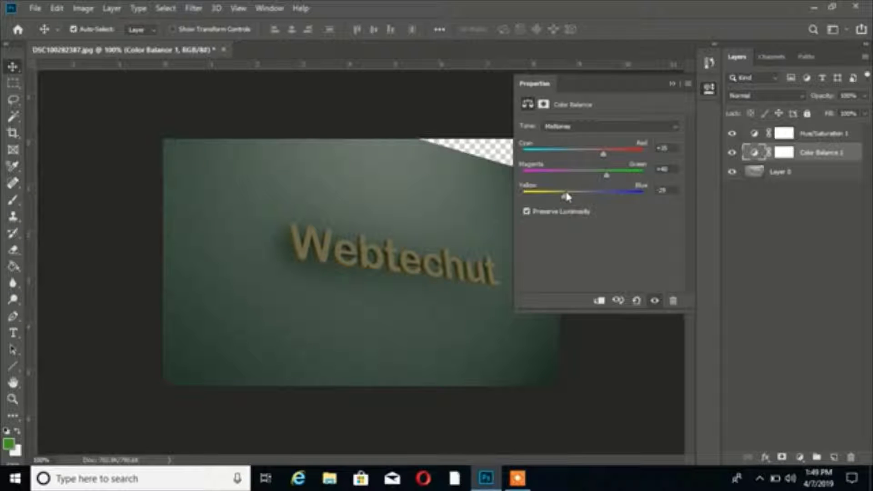
{"action": "mouse_move", "coordinate": [566, 196]}
{"action": "left_mouse_down"}
{"action": "mouse_move", "coordinate": [590, 198]}
{"action": "mouse_move", "coordinate": [590, 172]}
{"action": "mouse_move", "coordinate": [584, 177]}
{"action": "mouse_move", "coordinate": [641, 177]}
{"action": "left_mouse_up"}
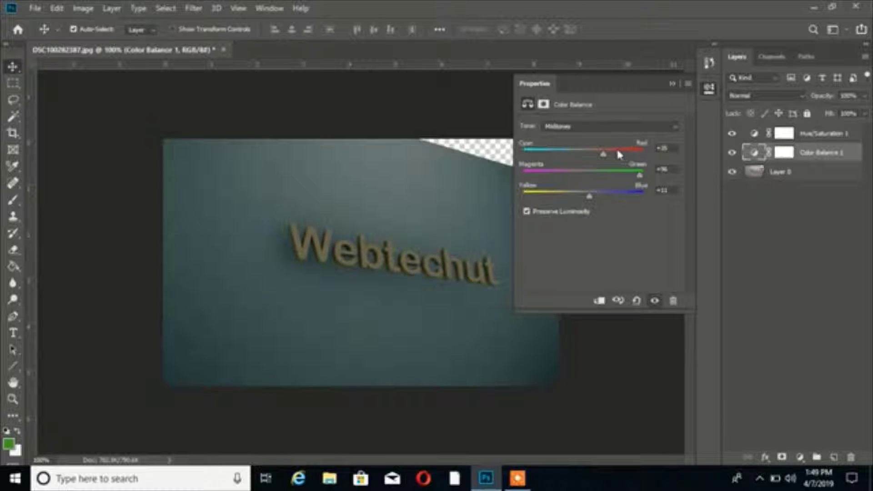
{"action": "mouse_move", "coordinate": [603, 155]}
{"action": "left_mouse_down"}
{"action": "mouse_move", "coordinate": [627, 153]}
{"action": "mouse_move", "coordinate": [524, 158]}
{"action": "mouse_move", "coordinate": [560, 162]}
{"action": "left_mouse_up"}
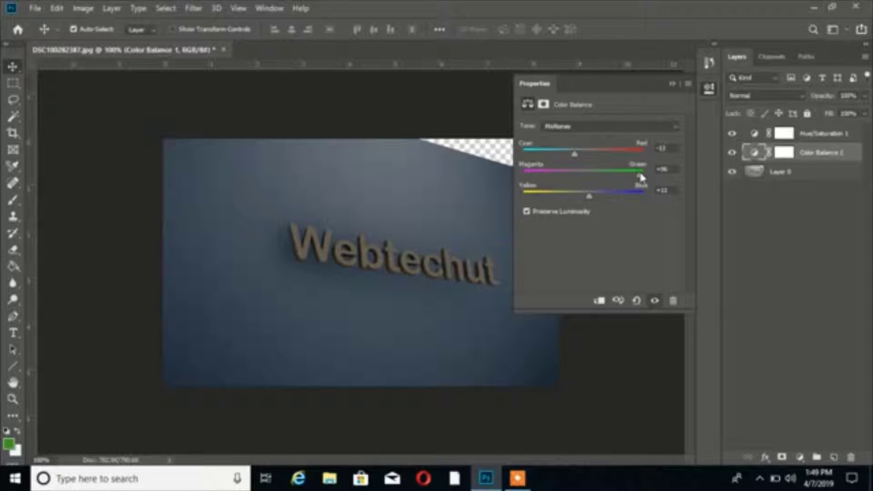
{"action": "left_click_drag", "start_coordinate": [640, 175], "coordinate": [604, 171]}
Shift Hue/Saturation 1's hue to about -108 so the text turns blue.
{"action": "left_click", "coordinate": [754, 134]}
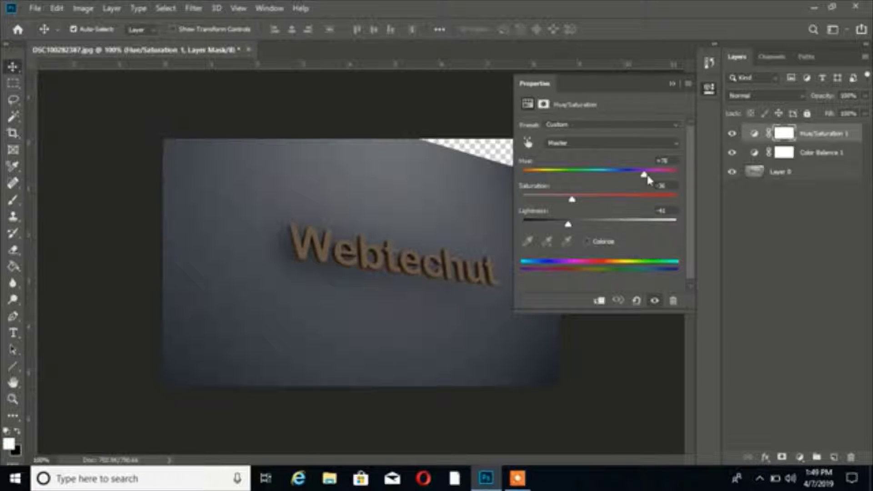
{"action": "left_click_drag", "start_coordinate": [644, 174], "coordinate": [551, 180]}
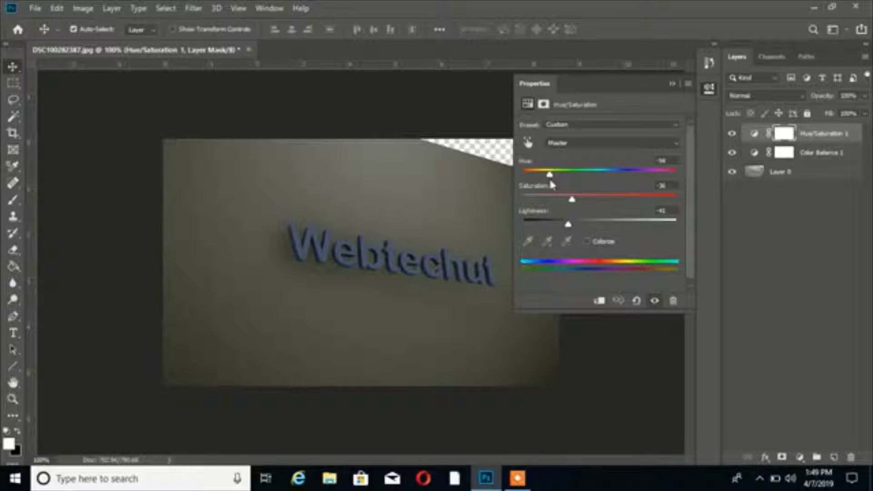
{"action": "mouse_move", "coordinate": [551, 183]}
{"action": "left_mouse_down"}
{"action": "mouse_move", "coordinate": [519, 185]}
{"action": "mouse_move", "coordinate": [549, 184]}
{"action": "left_mouse_up"}
Set Hue/Saturation 1's Lightness to about -17 and Saturation to about -27.
{"action": "left_click", "coordinate": [743, 311]}
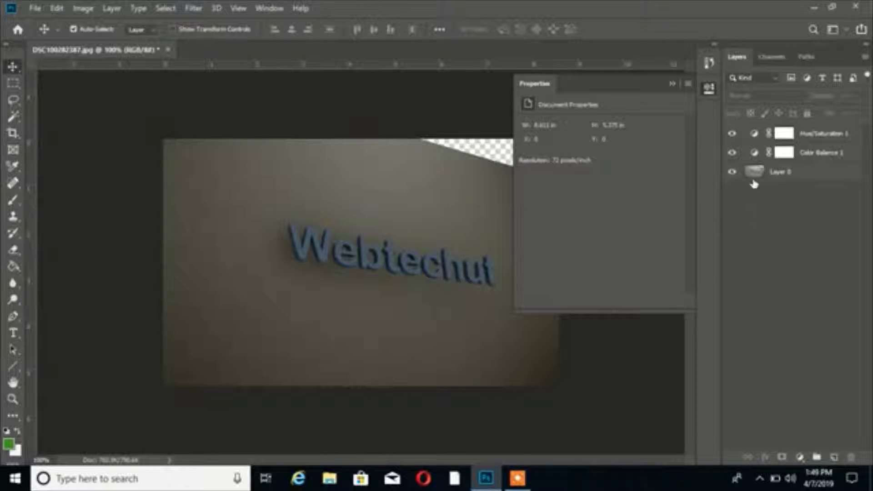
{"action": "left_click", "coordinate": [754, 134]}
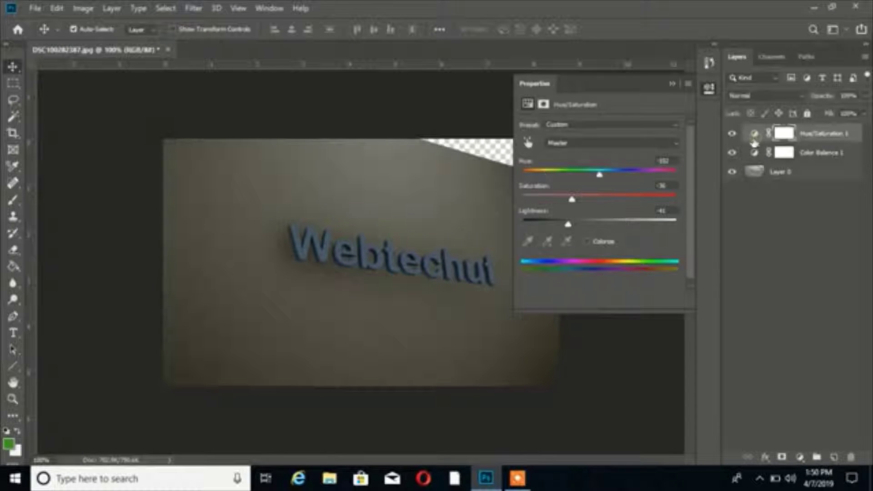
{"action": "left_click_drag", "start_coordinate": [568, 224], "coordinate": [576, 224]}
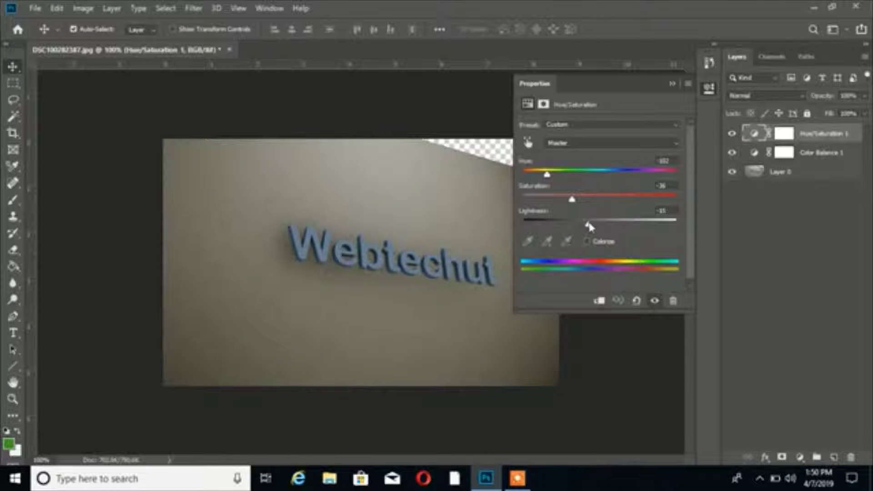
{"action": "mouse_move", "coordinate": [578, 225]}
{"action": "left_mouse_down"}
{"action": "mouse_move", "coordinate": [614, 226]}
{"action": "mouse_move", "coordinate": [595, 228]}
{"action": "left_mouse_up"}
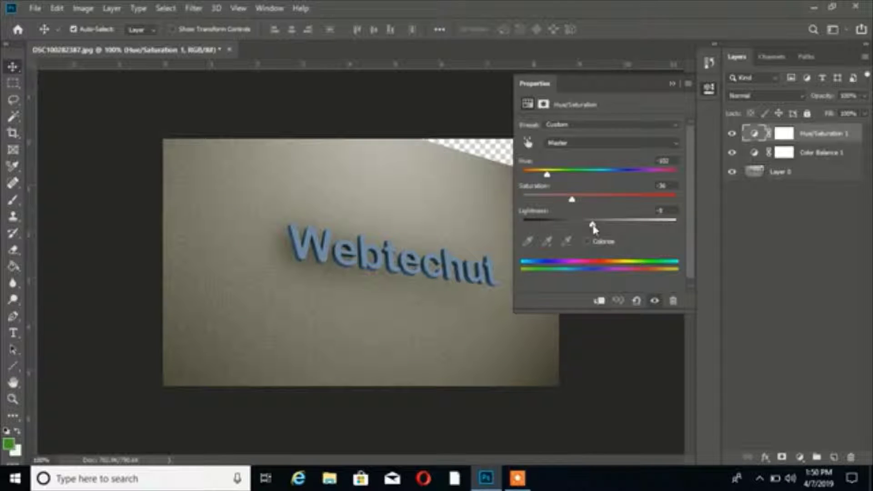
{"action": "left_click_drag", "start_coordinate": [595, 227], "coordinate": [587, 228]}
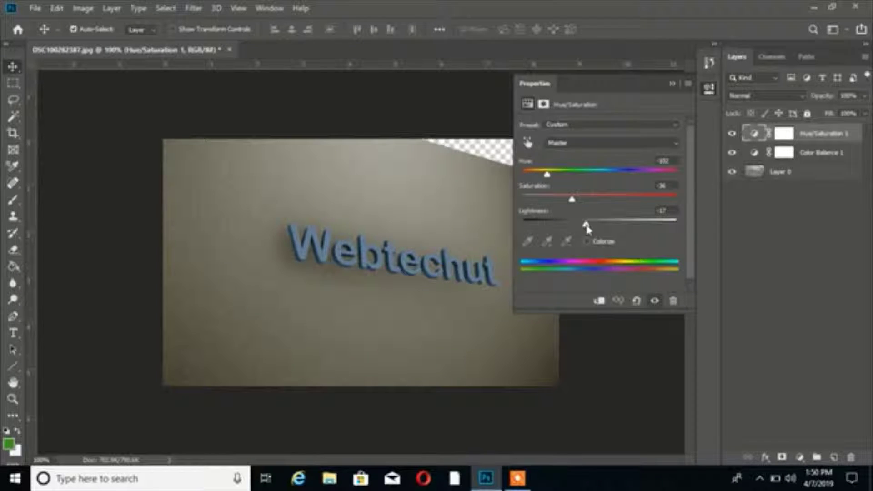
{"action": "mouse_move", "coordinate": [571, 200]}
{"action": "left_mouse_down"}
{"action": "mouse_move", "coordinate": [610, 207]}
{"action": "mouse_move", "coordinate": [563, 208]}
{"action": "mouse_move", "coordinate": [649, 203]}
{"action": "mouse_move", "coordinate": [592, 203]}
{"action": "left_mouse_up"}
{"action": "mouse_move", "coordinate": [585, 204]}
{"action": "left_mouse_down"}
{"action": "mouse_move", "coordinate": [555, 208]}
{"action": "mouse_move", "coordinate": [579, 209]}
{"action": "left_mouse_up"}
{"action": "mouse_move", "coordinate": [548, 174]}
{"action": "left_mouse_down"}
{"action": "mouse_move", "coordinate": [667, 182]}
{"action": "mouse_move", "coordinate": [548, 183]}
{"action": "left_mouse_up"}
Close the Properties panel and deselect the Color Balance 1 layer.
{"action": "left_click", "coordinate": [782, 154]}
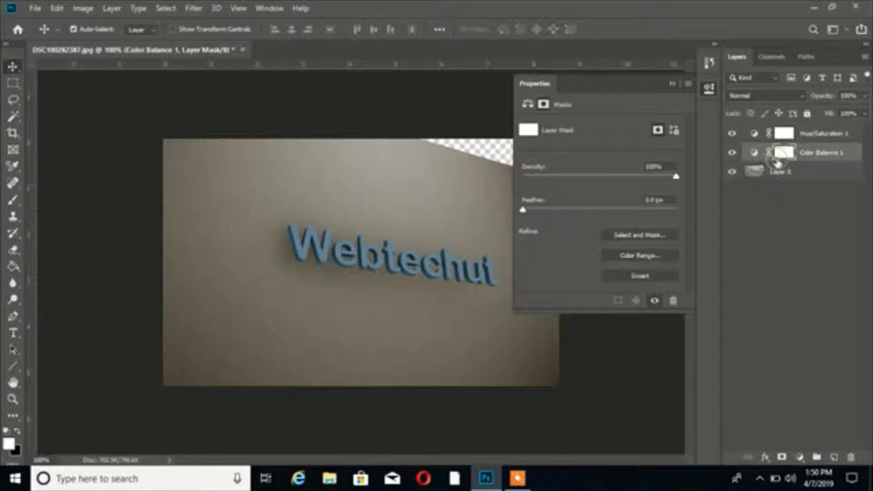
{"action": "left_click", "coordinate": [673, 83]}
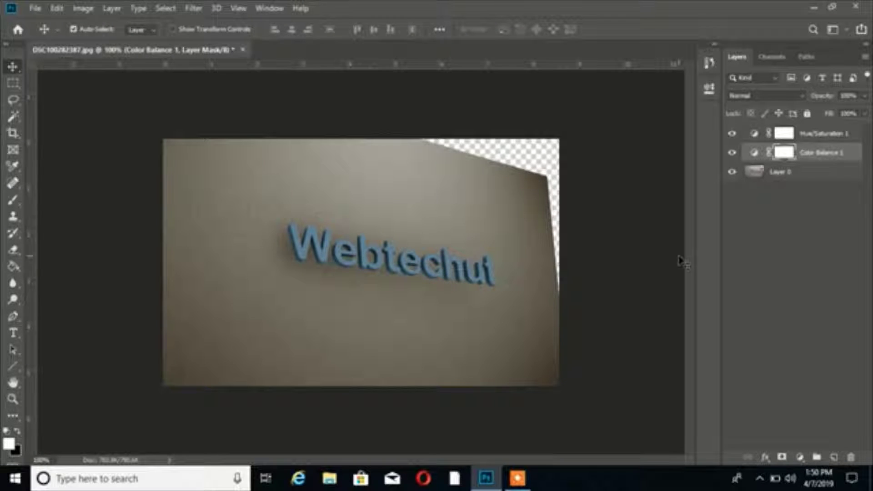
{"action": "left_click", "coordinate": [776, 235]}
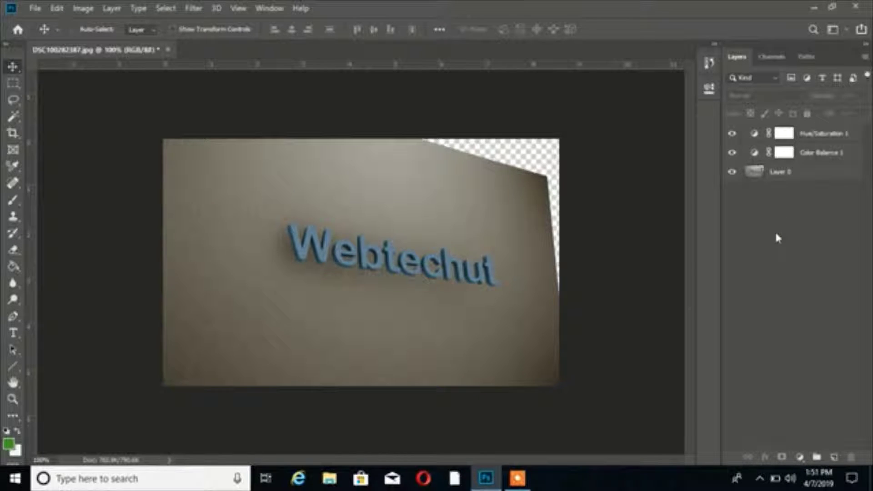
Create a new white-filled Layer 1 and move it beneath Layer 0.
{"action": "key", "text": "ctrl+shift+n"}
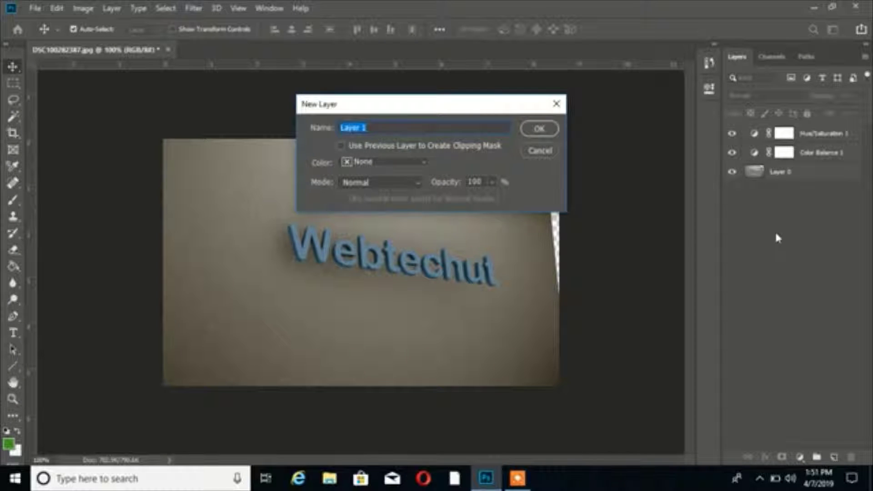
{"action": "key", "text": "Return"}
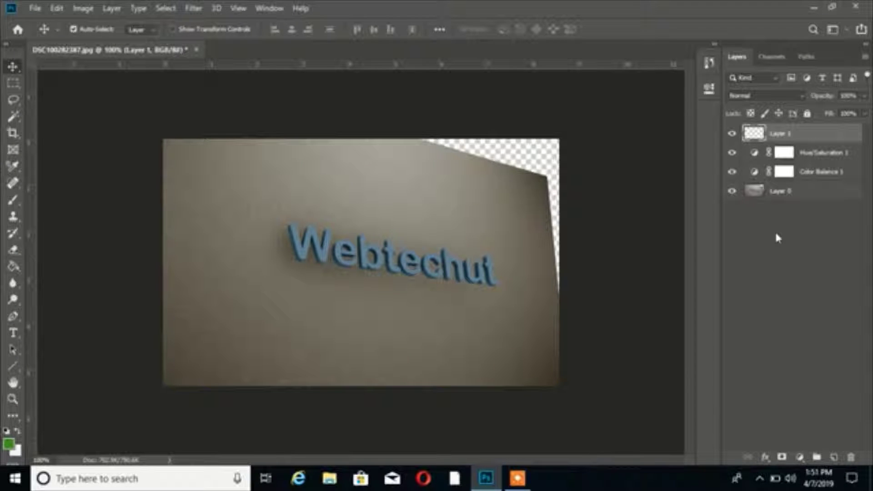
{"action": "key", "text": "alt+BackSpace"}
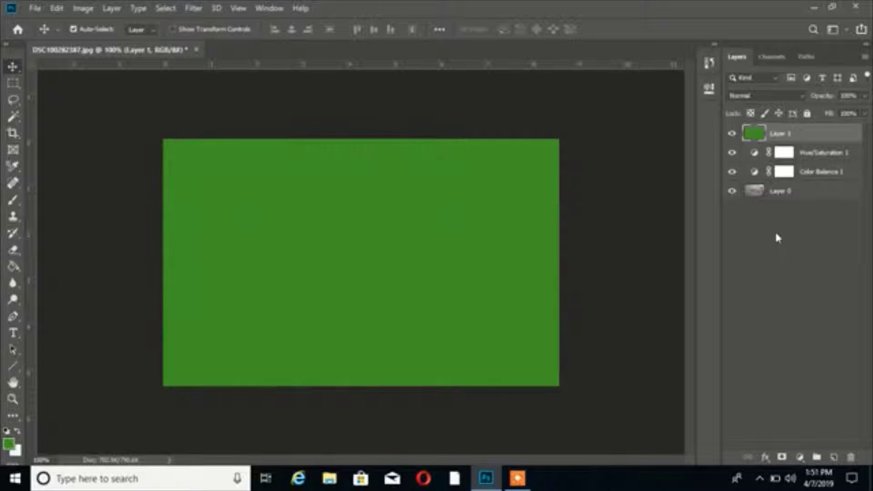
{"action": "key", "text": "ctrl+BackSpace"}
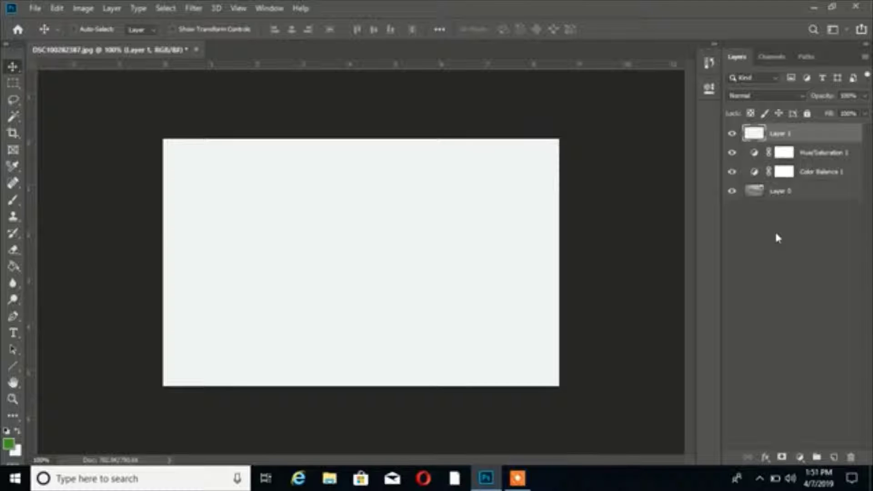
{"action": "key", "text": "ctrl+bracketleft"}
{"action": "key", "text": "ctrl+bracketleft"}
{"action": "key", "text": "ctrl+bracketleft"}
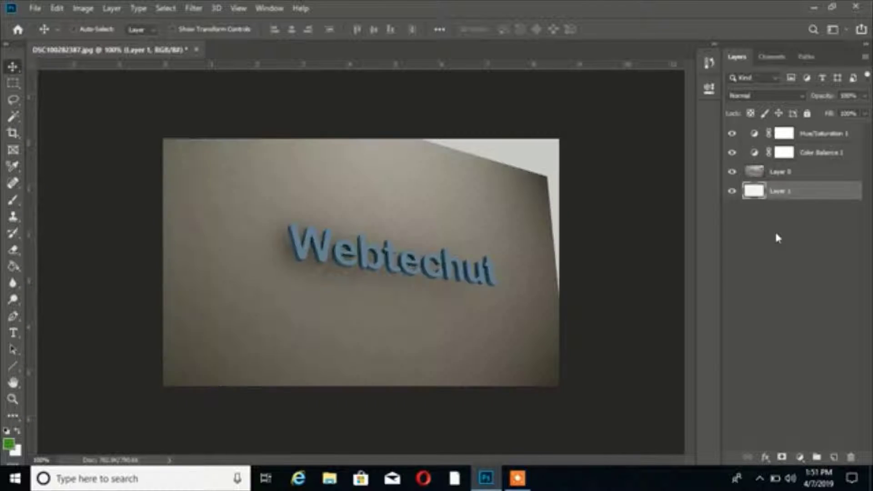
{"action": "key", "text": "ctrl"}
Preview a lower opacity on Layer 1, then raise it to about 95%.
{"action": "left_click", "coordinate": [863, 96]}
{"action": "mouse_move", "coordinate": [863, 108]}
{"action": "left_mouse_down"}
{"action": "mouse_move", "coordinate": [819, 113]}
{"action": "mouse_move", "coordinate": [856, 117]}
{"action": "left_mouse_up"}
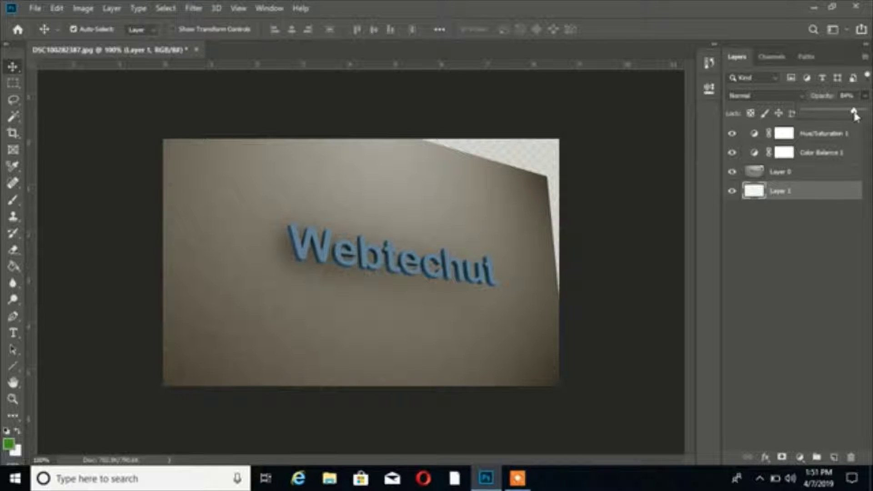
{"action": "left_click_drag", "start_coordinate": [856, 117], "coordinate": [865, 117]}
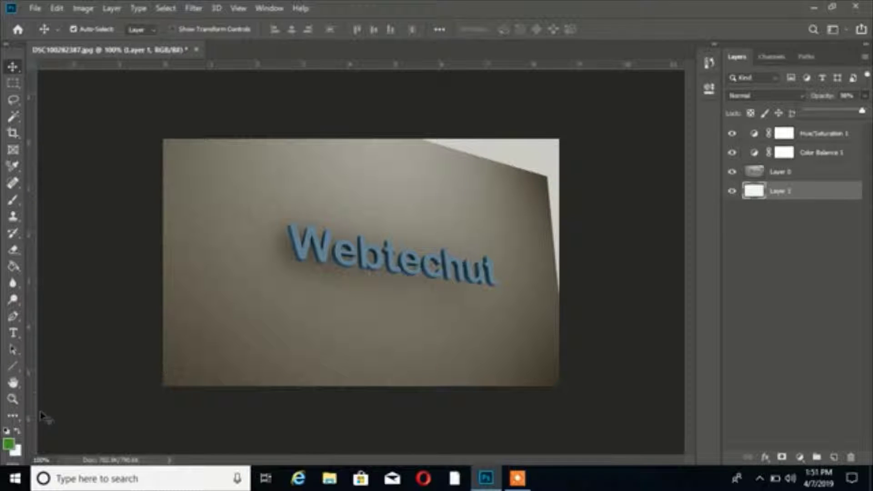
Fill Layer 1 with the wall's grey-brown colour sampled via the eyedropper.
{"action": "left_click", "coordinate": [8, 444]}
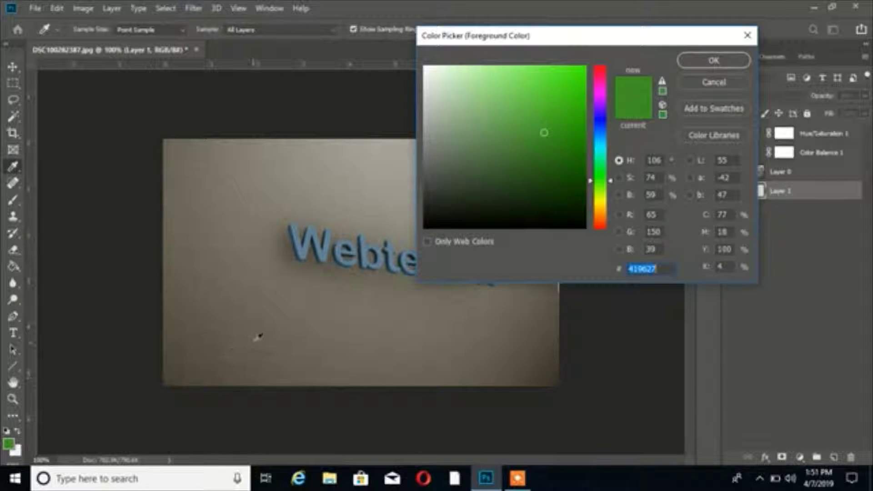
{"action": "left_click", "coordinate": [257, 337]}
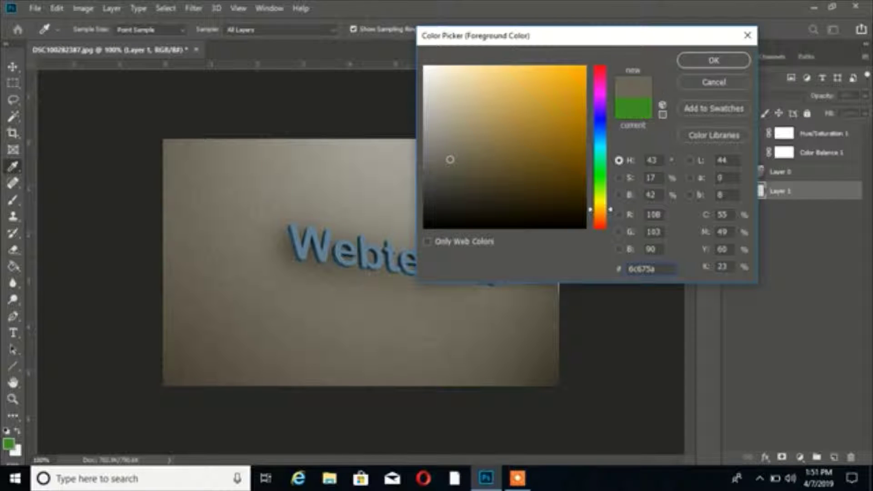
{"action": "left_click", "coordinate": [715, 60]}
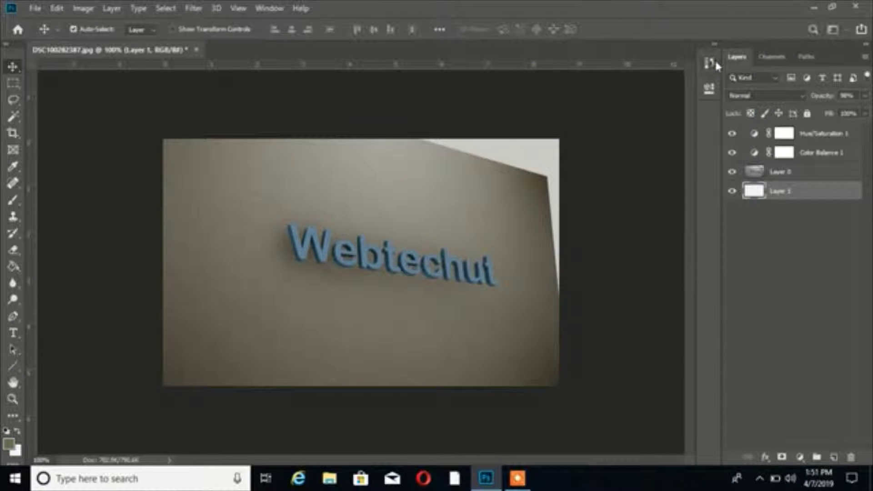
{"action": "key", "text": "alt+BackSpace"}
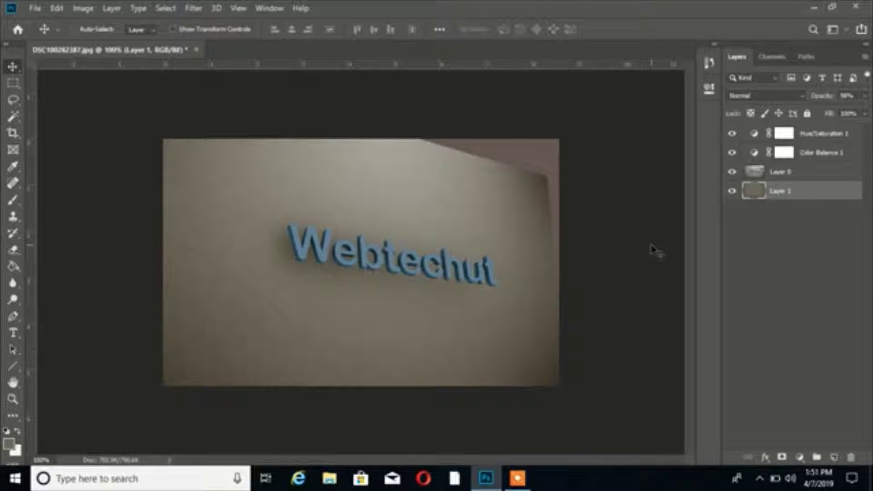
{"action": "key", "text": "ctrl+z"}
{"action": "key", "text": "alt+BackSpace"}
Lower Layer 1's Fill amount slightly.
{"action": "left_click", "coordinate": [864, 114]}
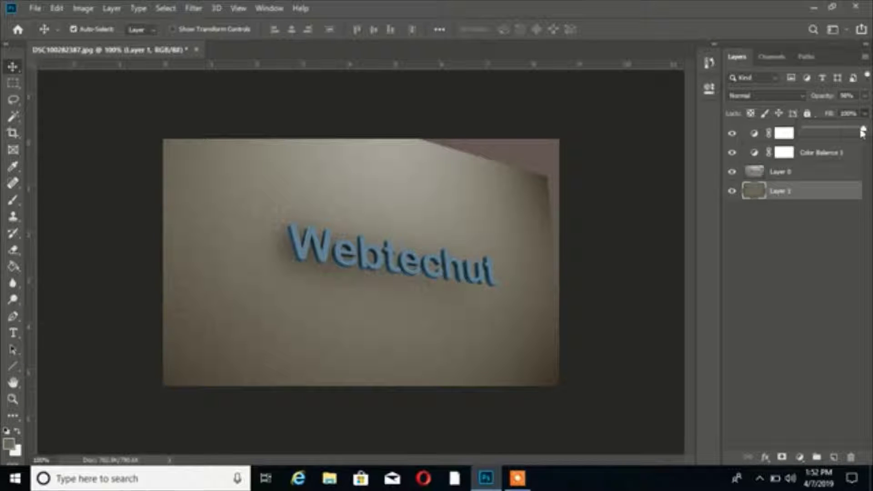
{"action": "mouse_move", "coordinate": [862, 132]}
{"action": "left_mouse_down"}
{"action": "mouse_move", "coordinate": [832, 131]}
{"action": "mouse_move", "coordinate": [862, 132]}
{"action": "left_mouse_up"}
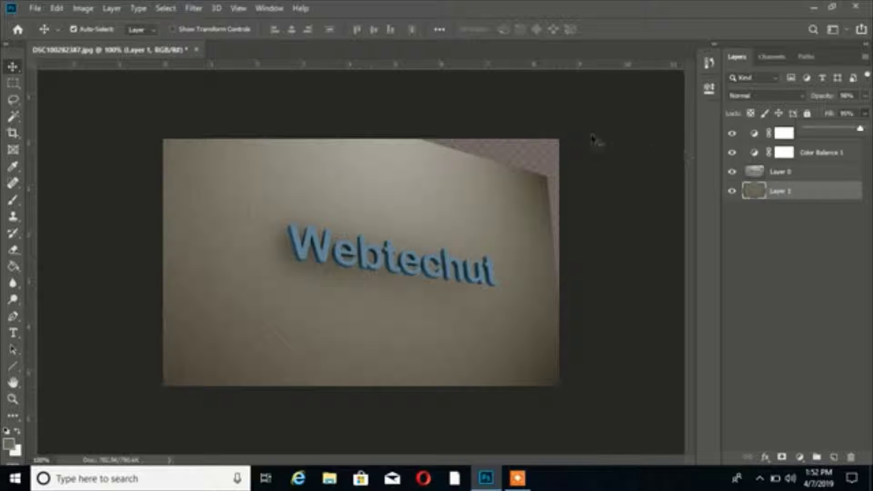
{"action": "left_click", "coordinate": [13, 67]}
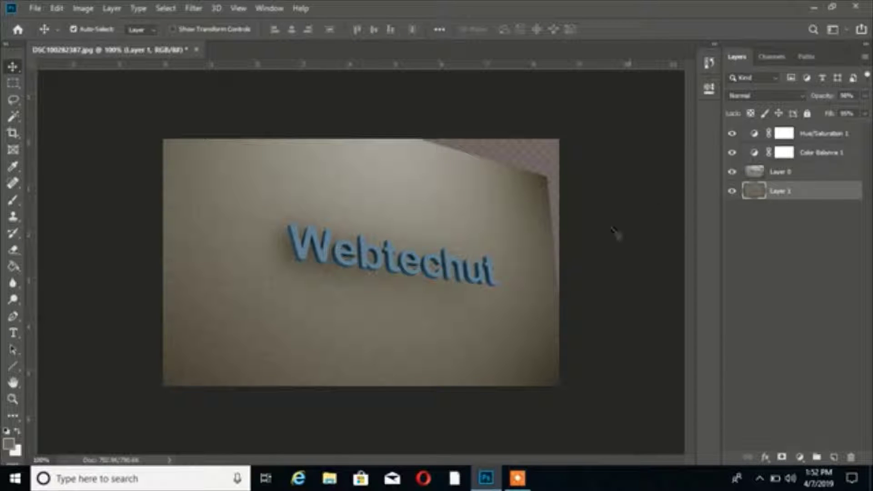
{"action": "key", "text": "ctrl"}
{"action": "key", "text": "ctrl+shift+s"}
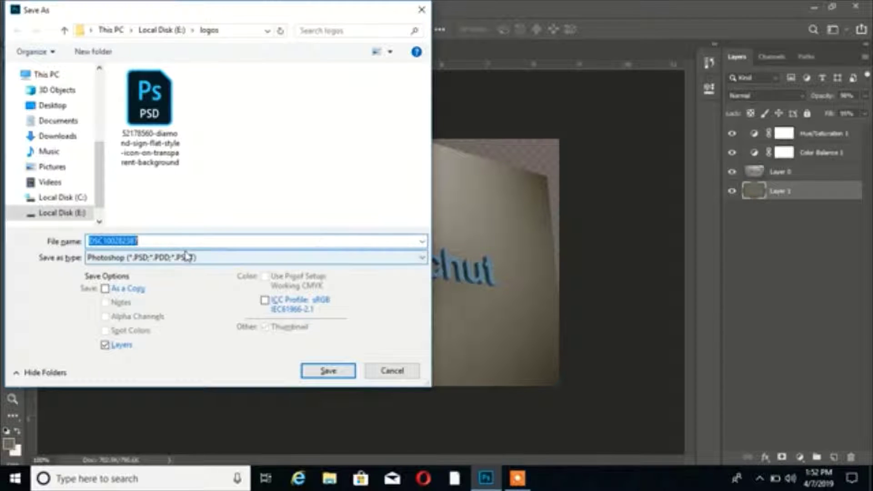
Save the image as a JPEG named '3dlogo' in the logos folder.
{"action": "left_click", "coordinate": [185, 256]}
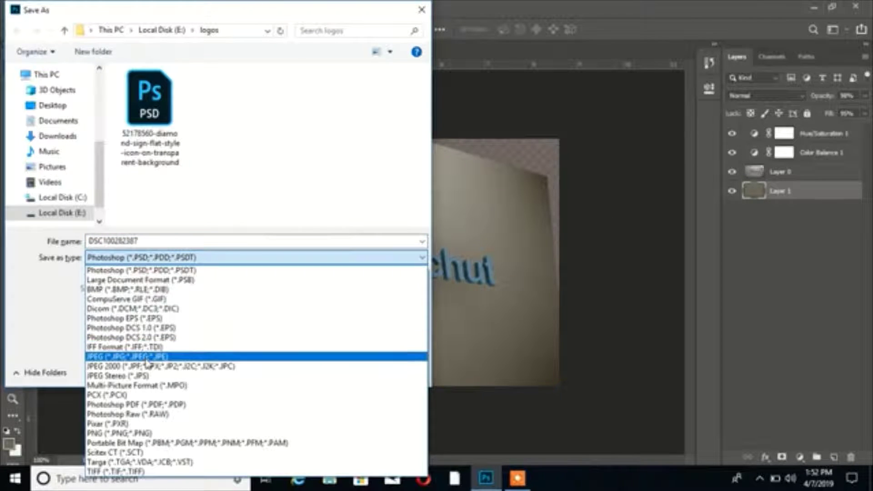
{"action": "left_click", "coordinate": [147, 356]}
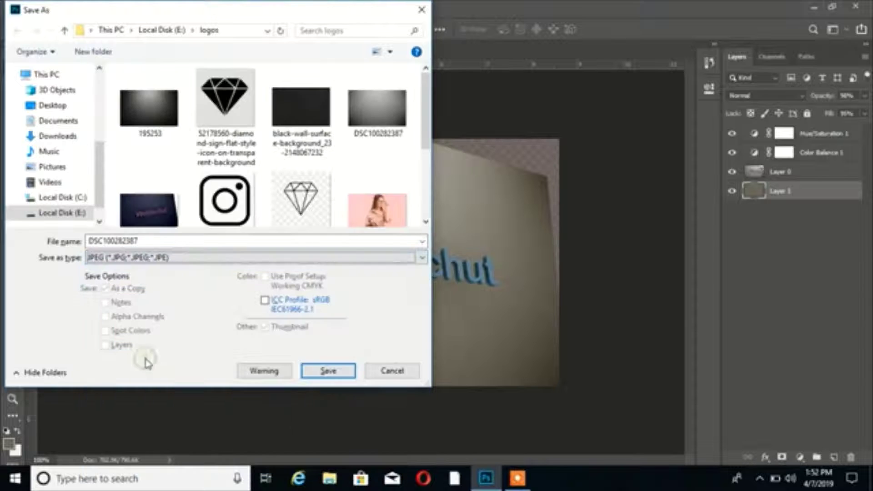
{"action": "double_click", "coordinate": [184, 241]}
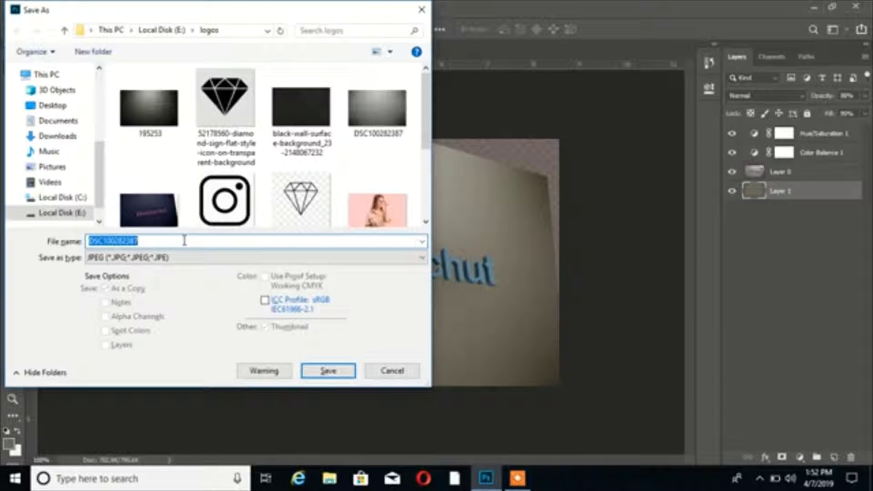
{"action": "type", "text": "3dl"}
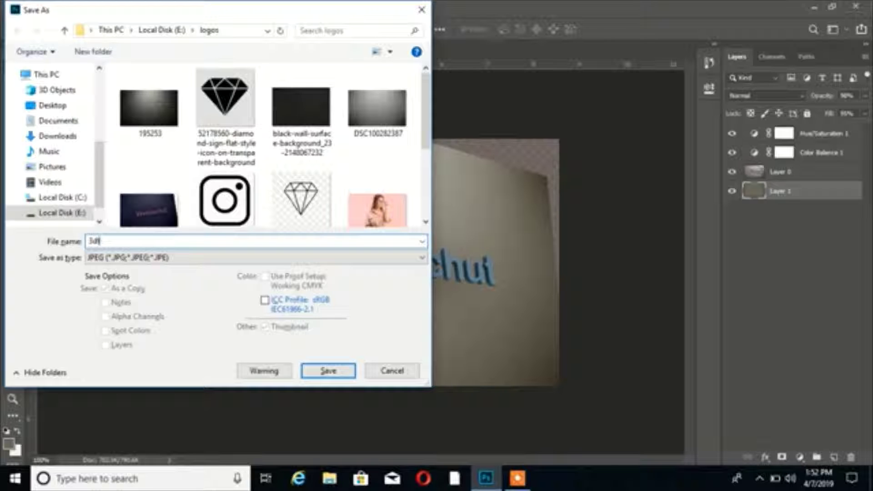
{"action": "type", "text": "ogo"}
{"action": "left_click", "coordinate": [327, 373]}
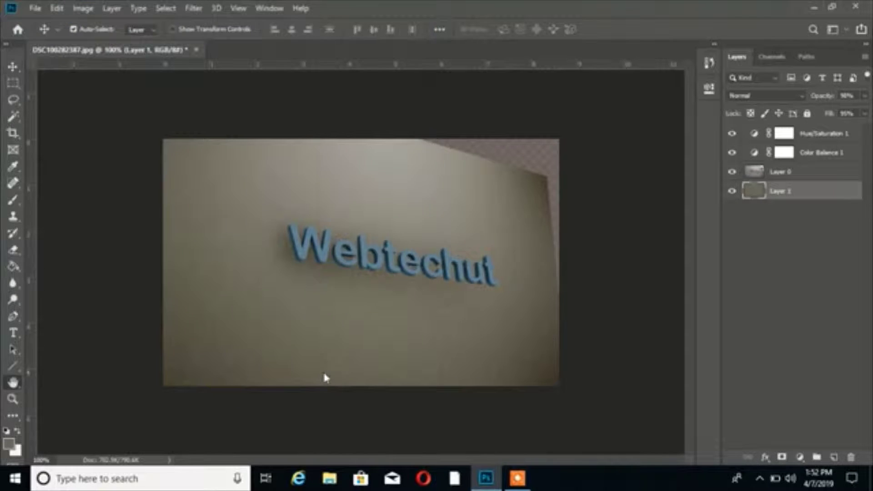
{"action": "left_click", "coordinate": [515, 102]}
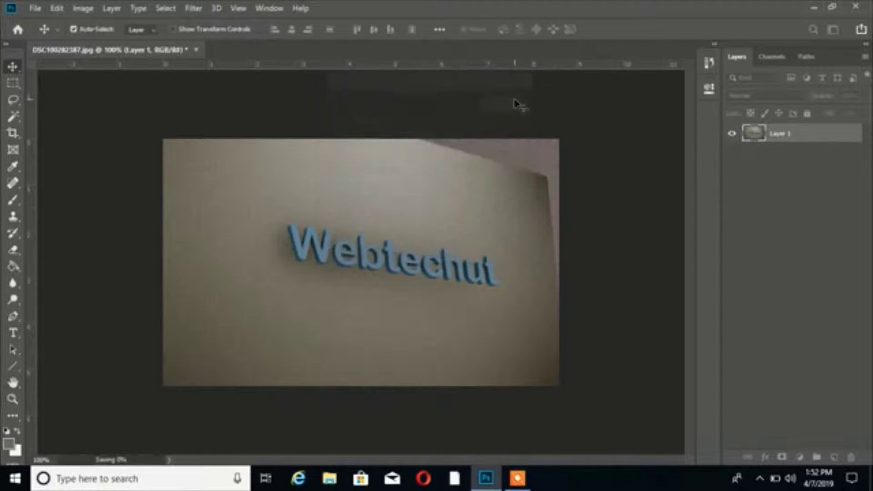
Minimize Photoshop and browse to the logos folder on Local Disk (E:).
{"action": "left_click", "coordinate": [815, 7]}
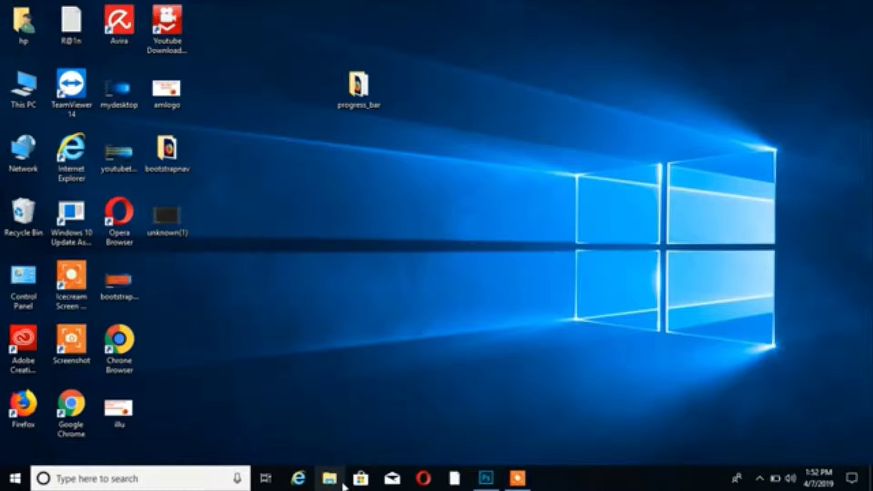
{"action": "left_click", "coordinate": [330, 478]}
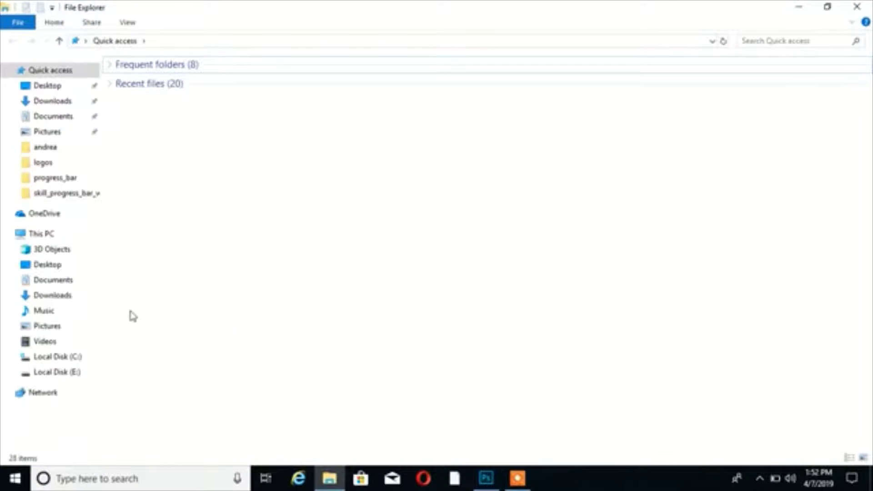
{"action": "left_click", "coordinate": [74, 374]}
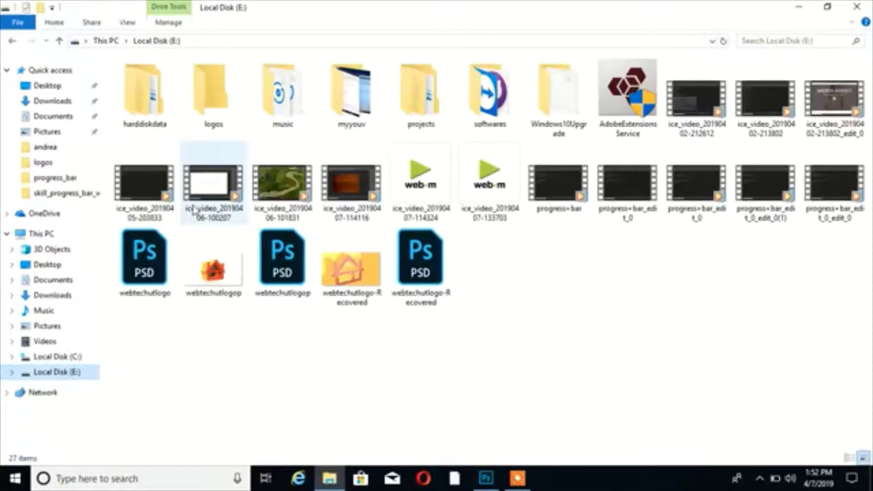
{"action": "double_click", "coordinate": [211, 112]}
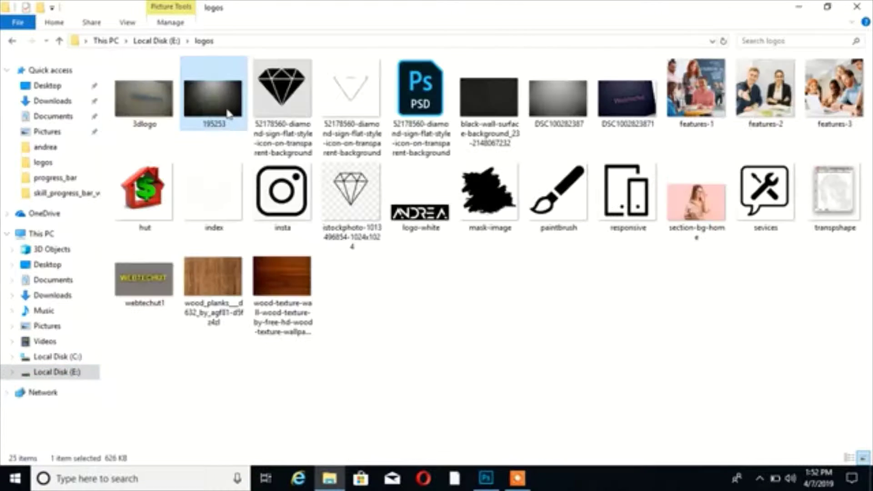
Preview 3dlogo in the Photos viewer, then close it.
{"action": "left_click", "coordinate": [133, 92]}
{"action": "double_click", "coordinate": [133, 91]}
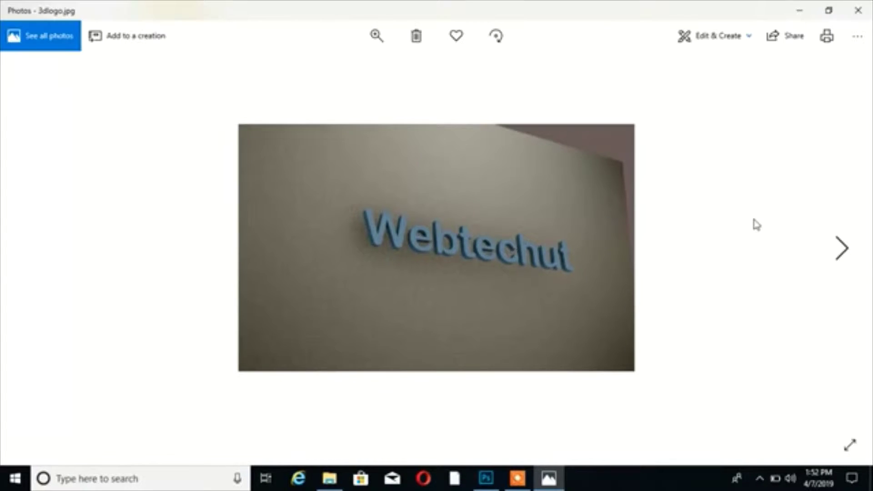
{"action": "mouse_move", "coordinate": [437, 247]}
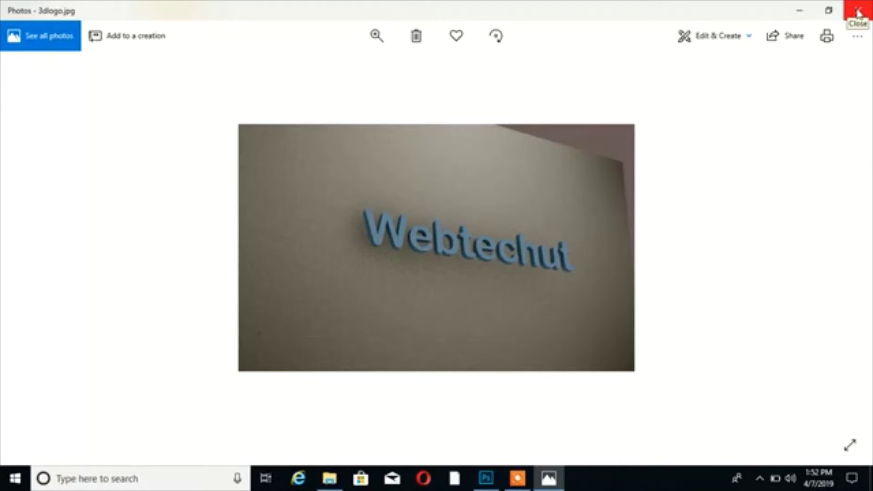
{"action": "left_click", "coordinate": [858, 12]}
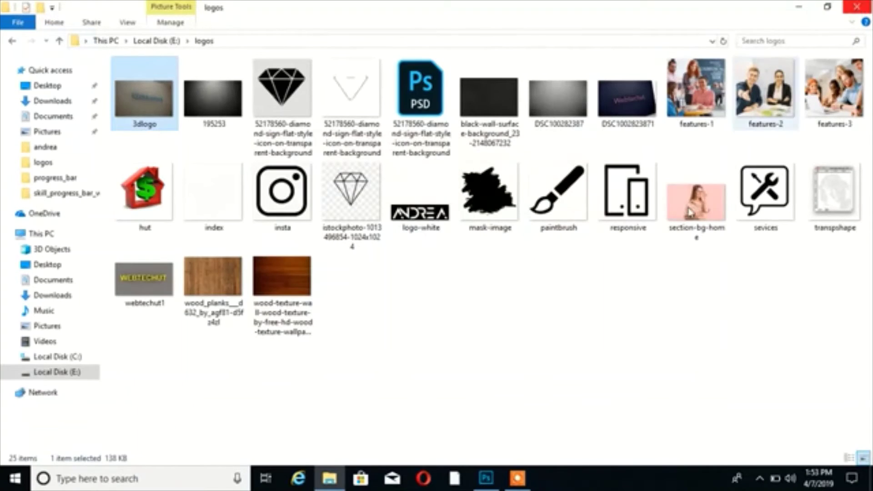
{"action": "left_click", "coordinate": [521, 478]}
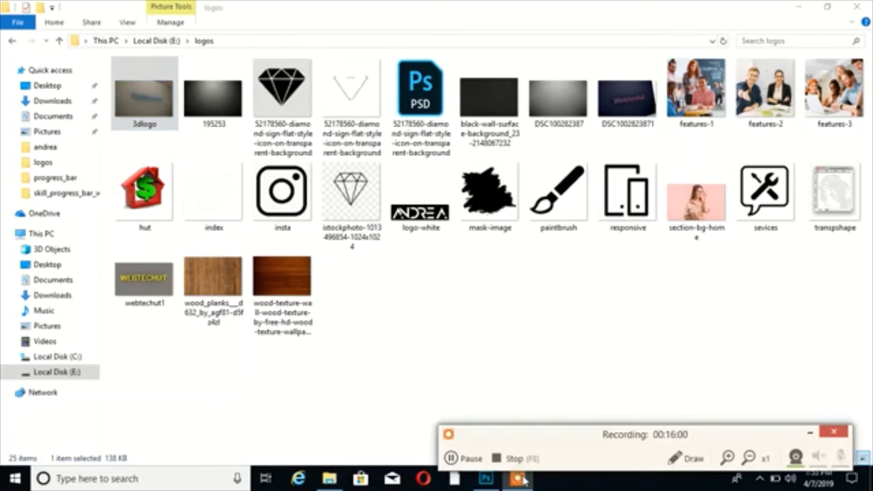